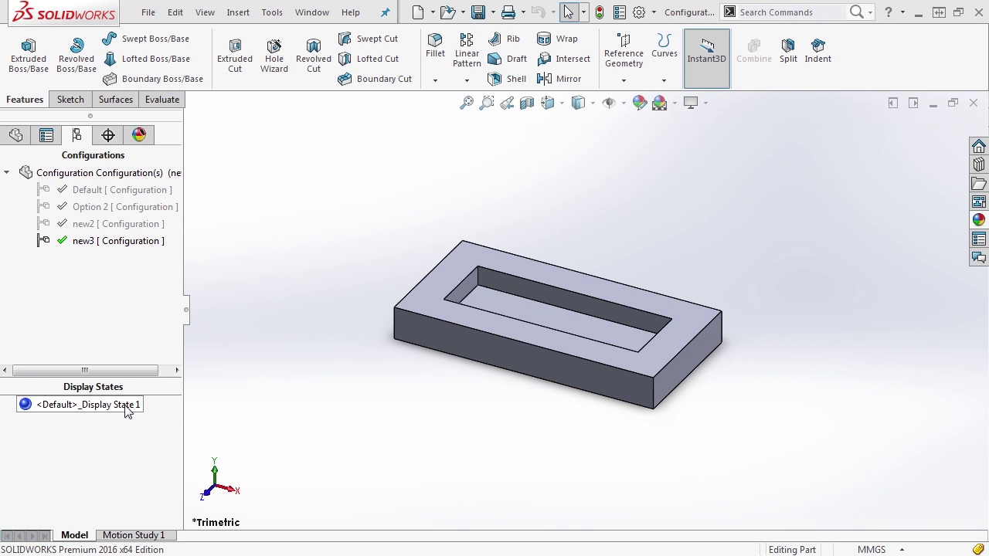
# - Cycle through the new2 and Option 2 configurations, ending with Default active
pyautogui.doubleClick(101, 224)
pyautogui.doubleClick(98, 207)
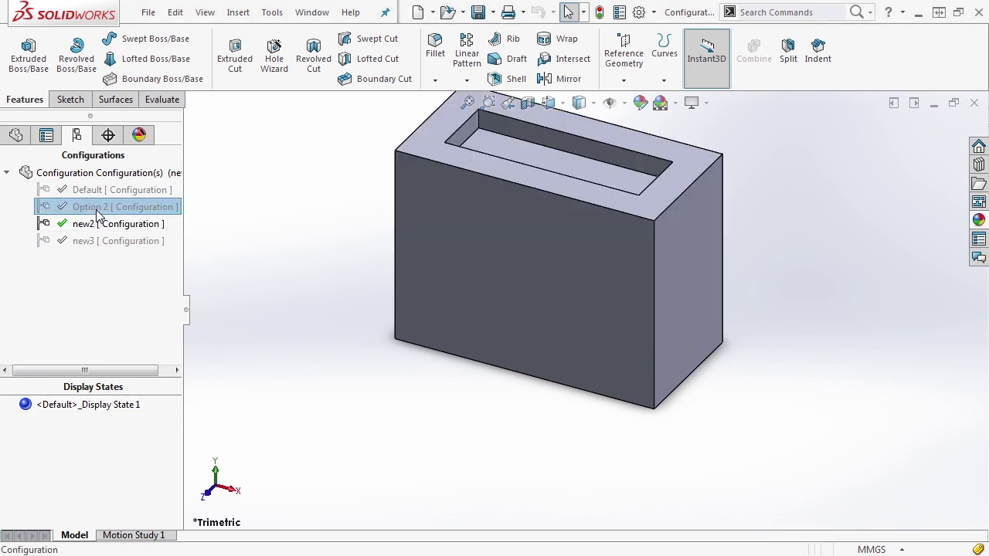
pyautogui.doubleClick(88, 190)
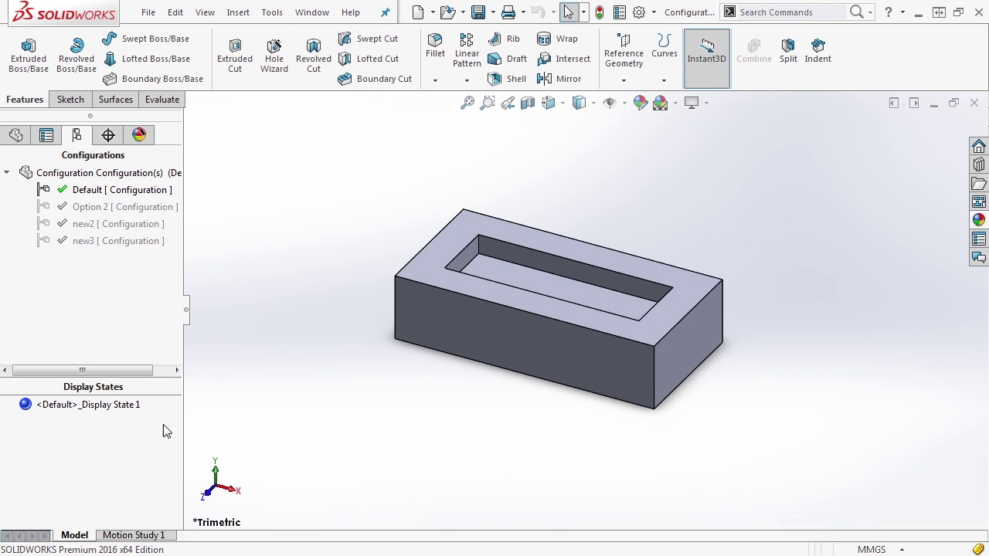
# - Add a new display state named Default
pyautogui.rightClick(62, 409)
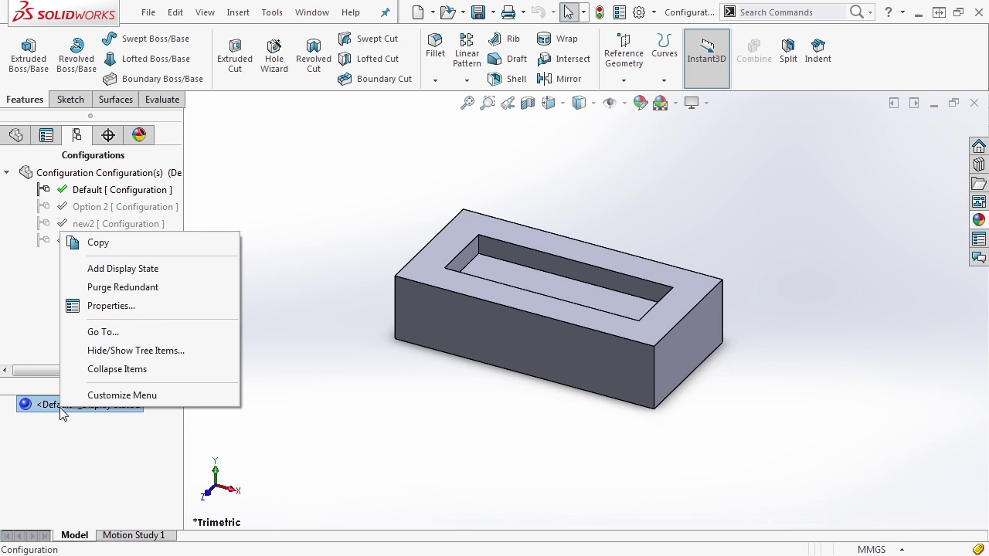
pyautogui.click(131, 275)
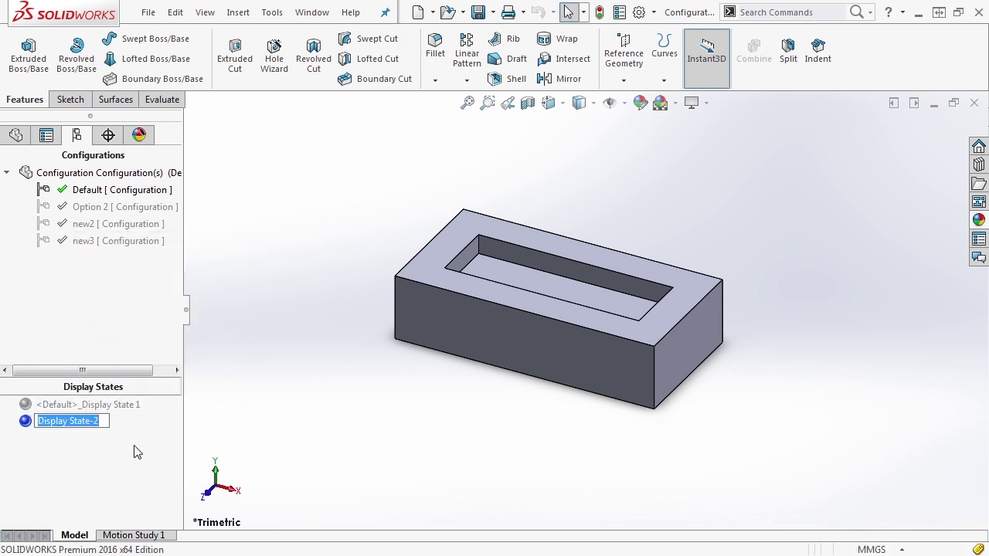
pyautogui.write('Default')
pyautogui.press('Return')
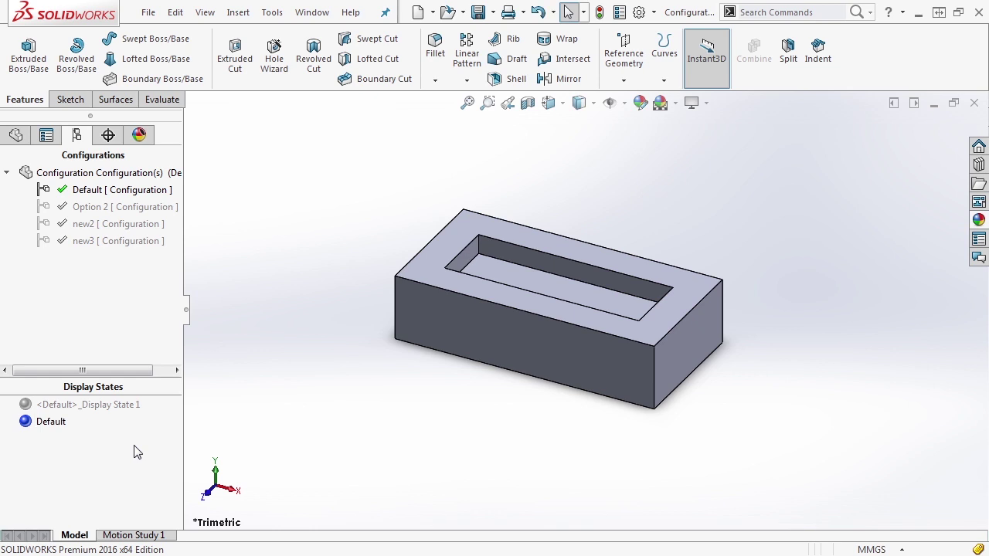
# - Turn on Link display states to configurations in the display state properties
pyautogui.rightClick(33, 423)
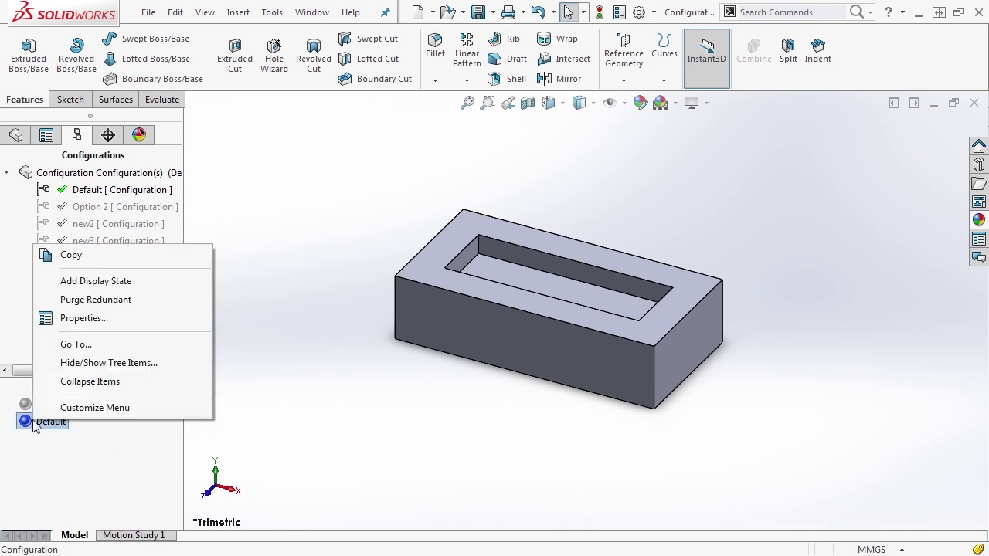
pyautogui.click(93, 321)
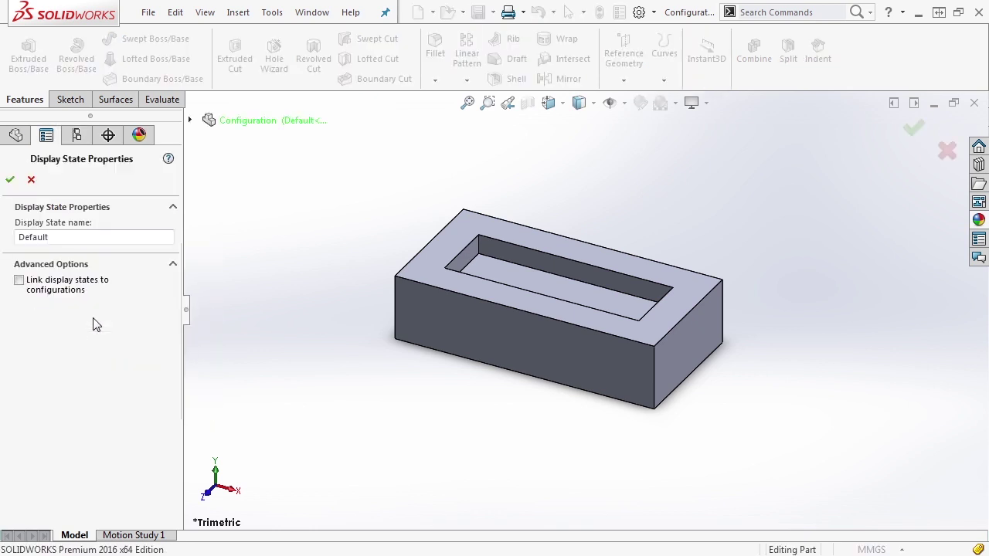
pyautogui.click(20, 281)
pyautogui.click(10, 179)
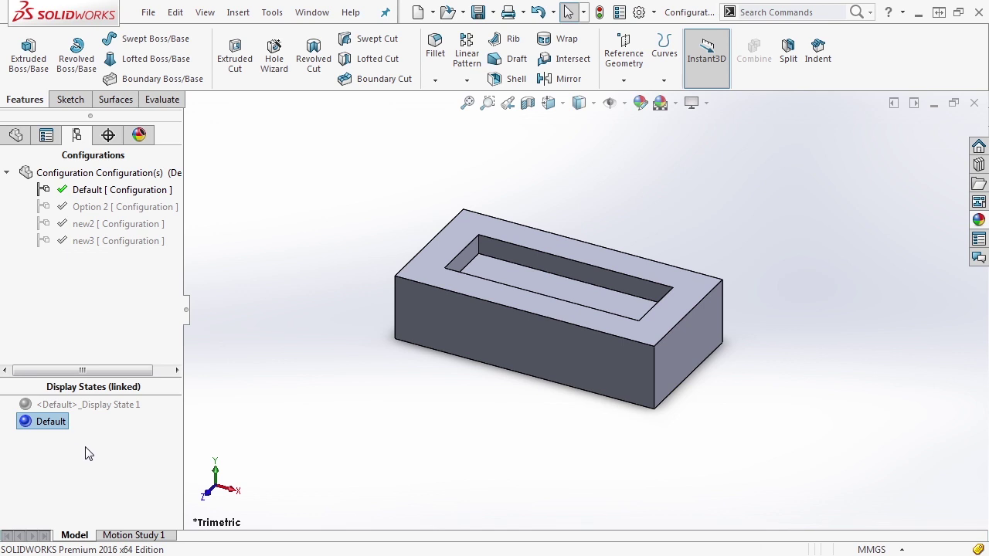
# - Activate Option 2, new2, new3, then Default, and activate <Default>_Display State 1
pyautogui.doubleClick(85, 207)
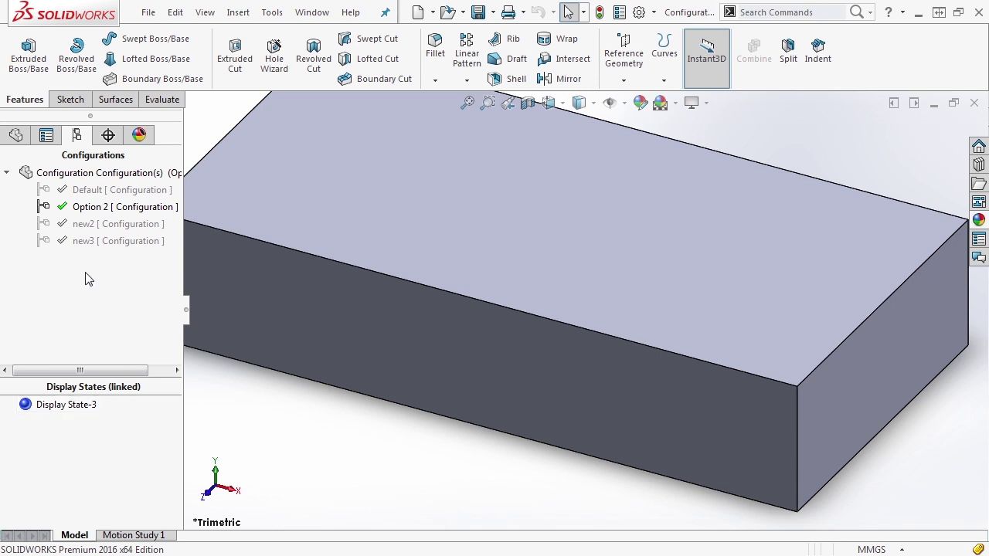
pyautogui.doubleClick(84, 224)
pyautogui.doubleClick(84, 241)
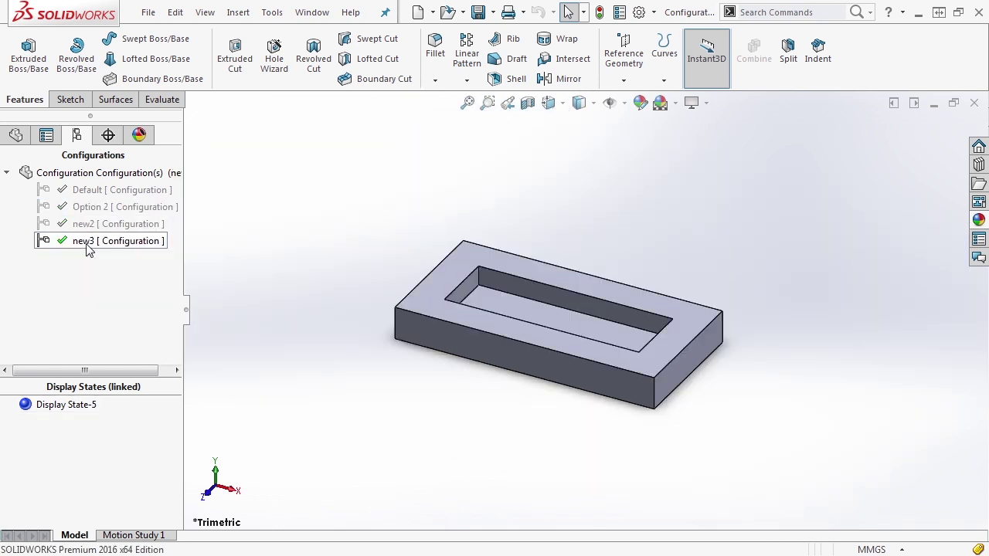
pyautogui.doubleClick(85, 190)
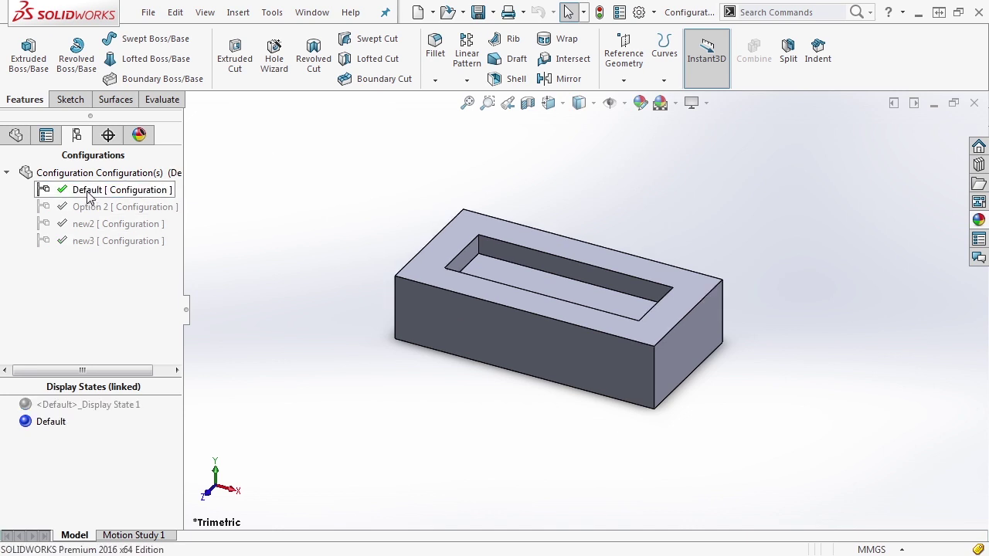
pyautogui.click(46, 407)
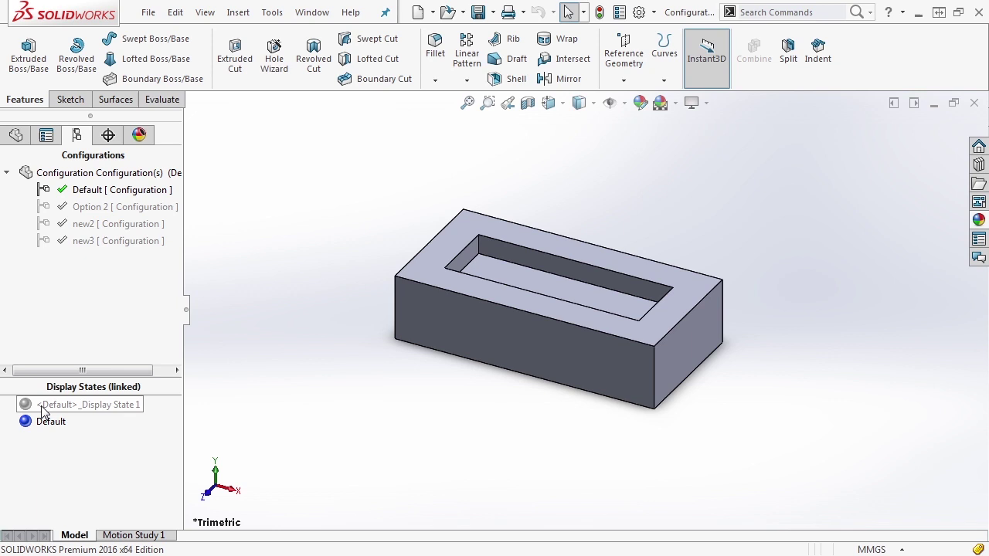
pyautogui.doubleClick(46, 408)
# - Unlink display states from configurations and activate the Default display state
pyautogui.rightClick(59, 405)
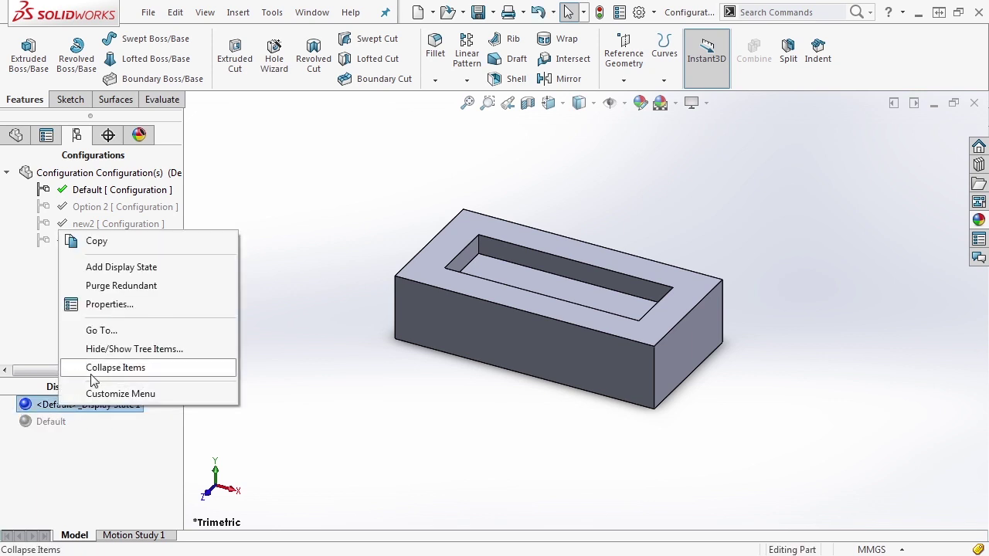
pyautogui.click(116, 306)
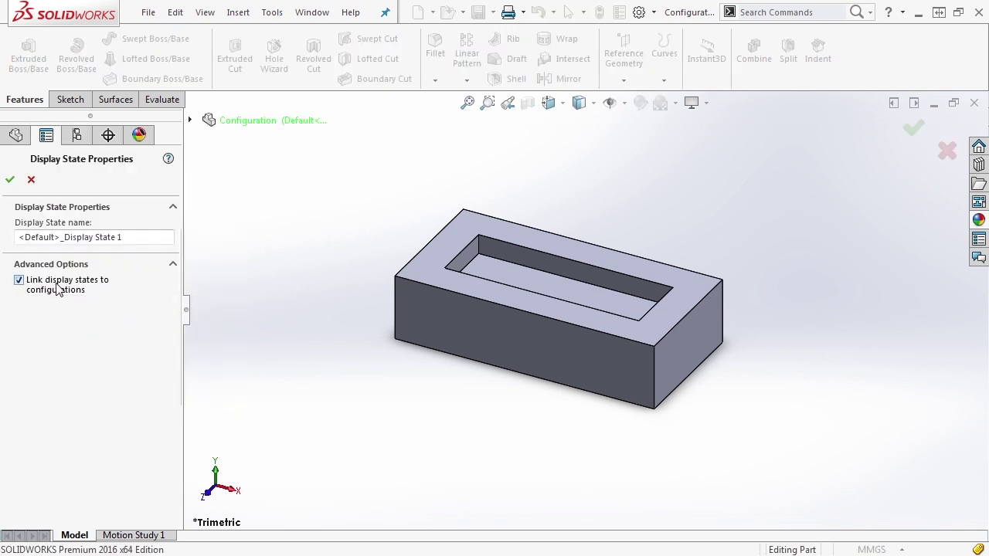
pyautogui.click(31, 180)
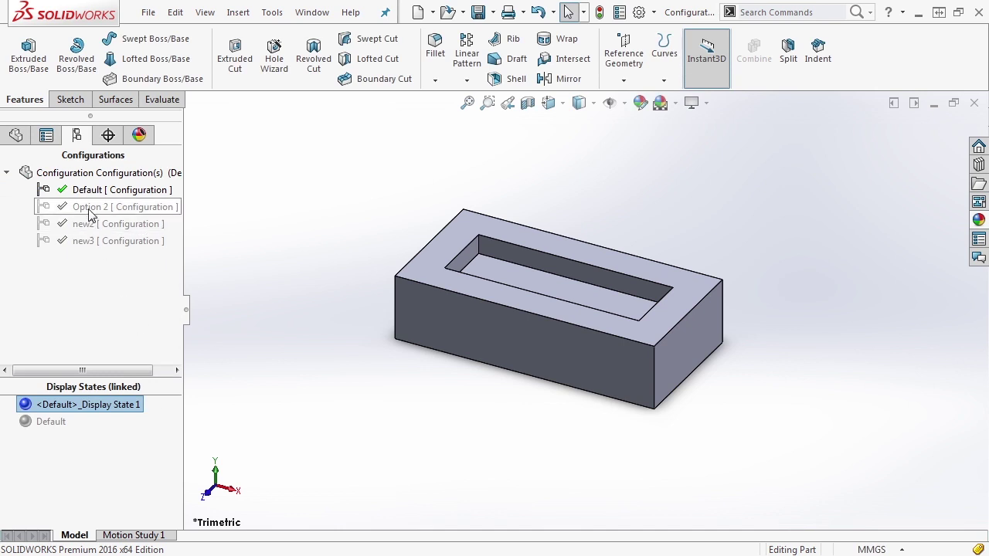
pyautogui.rightClick(61, 405)
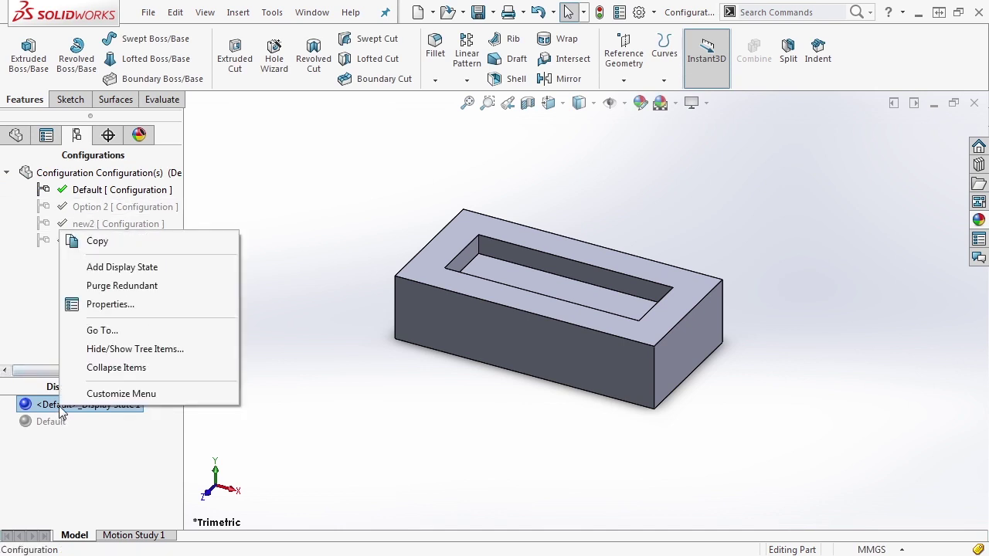
pyautogui.click(98, 304)
pyautogui.click(19, 280)
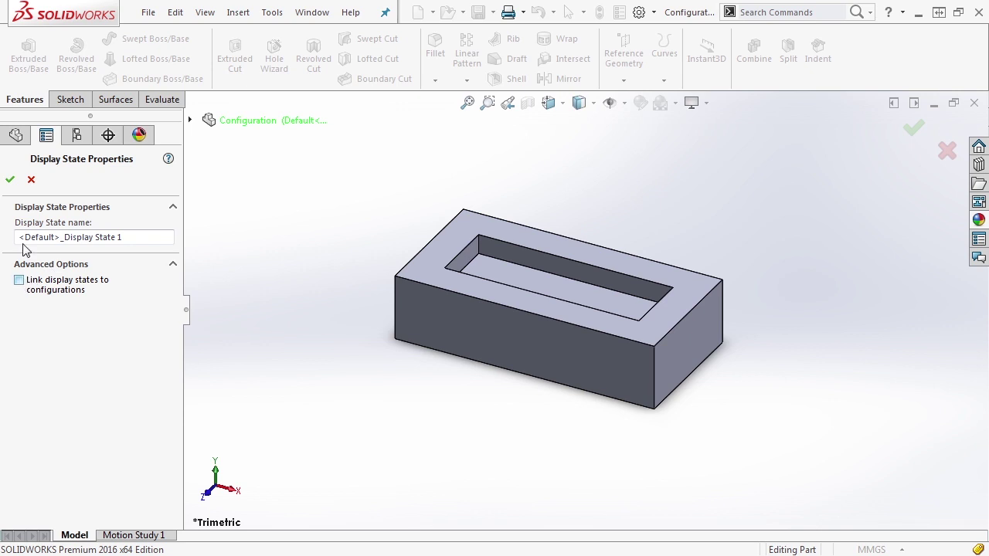
pyautogui.click(16, 186)
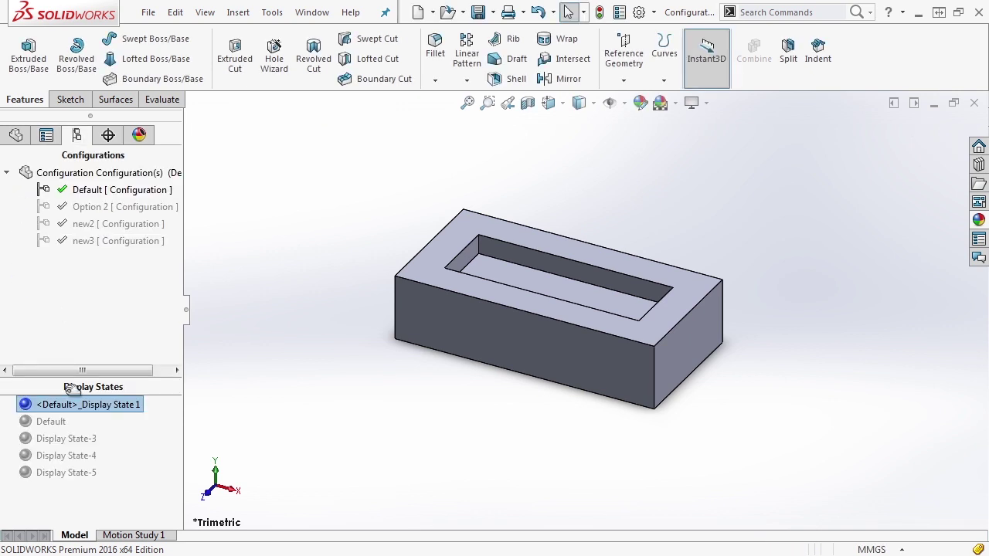
pyautogui.doubleClick(48, 422)
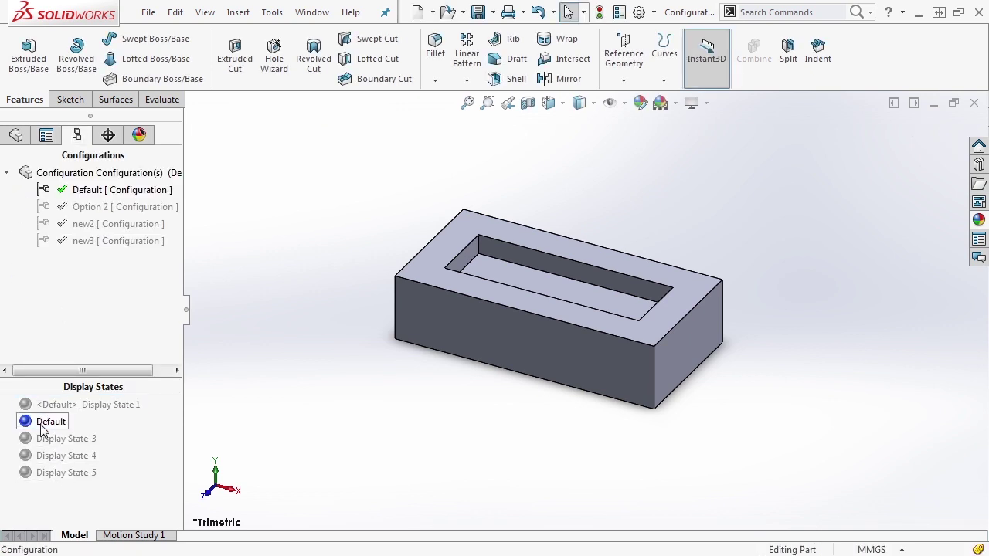
# - Cycle through Option 2, new2, new3 and Default, activating <Default>_Display State 1
pyautogui.click(79, 208)
pyautogui.doubleClick(79, 207)
pyautogui.doubleClick(81, 223)
pyautogui.doubleClick(81, 240)
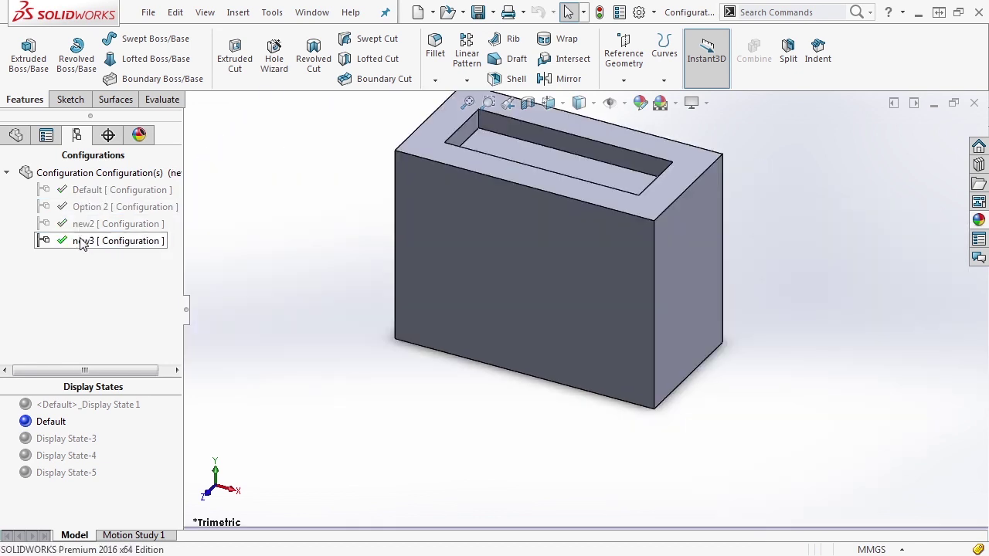
pyautogui.doubleClick(80, 191)
pyautogui.doubleClick(48, 404)
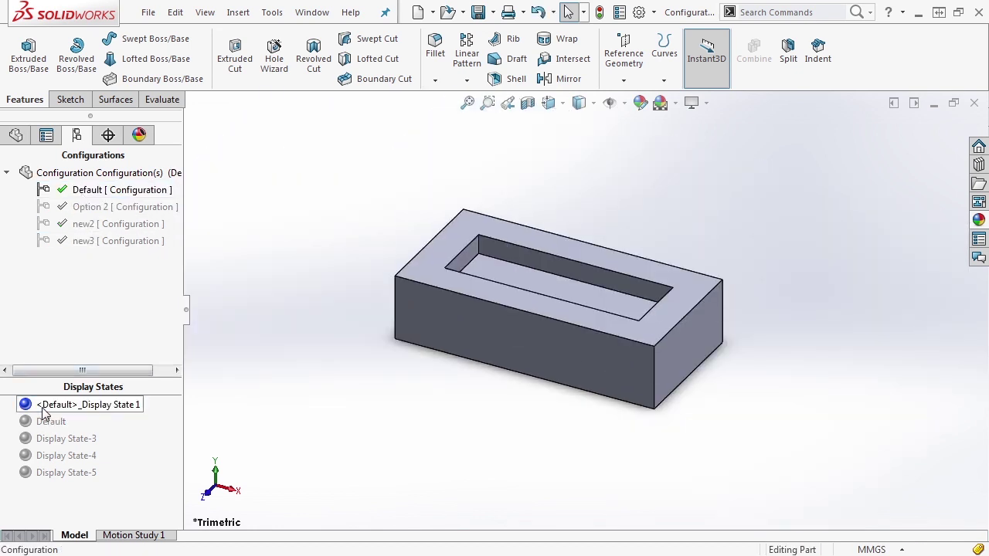
# - Re-link display states to configurations and activate the Default display state
pyautogui.rightClick(44, 412)
pyautogui.click(50, 306)
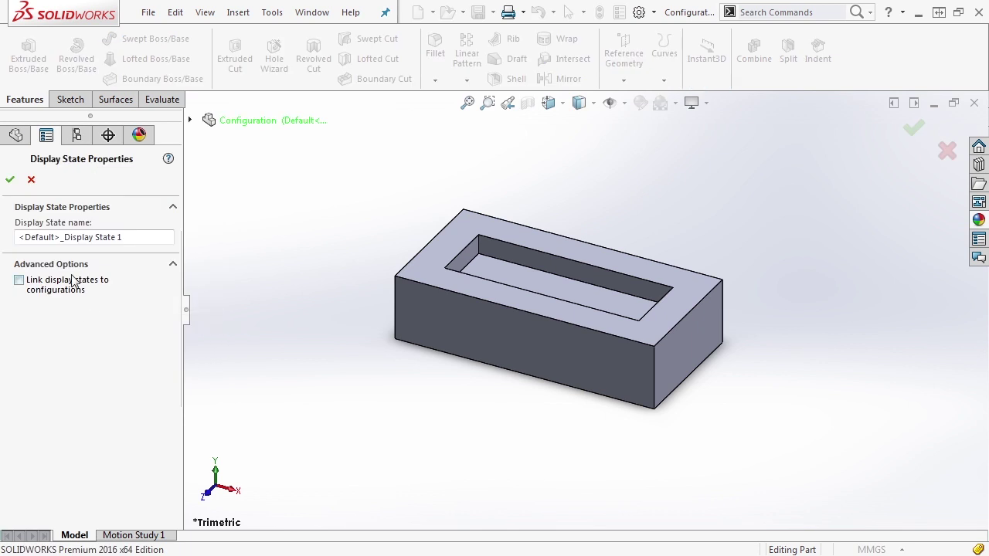
pyautogui.click(56, 290)
pyautogui.click(10, 179)
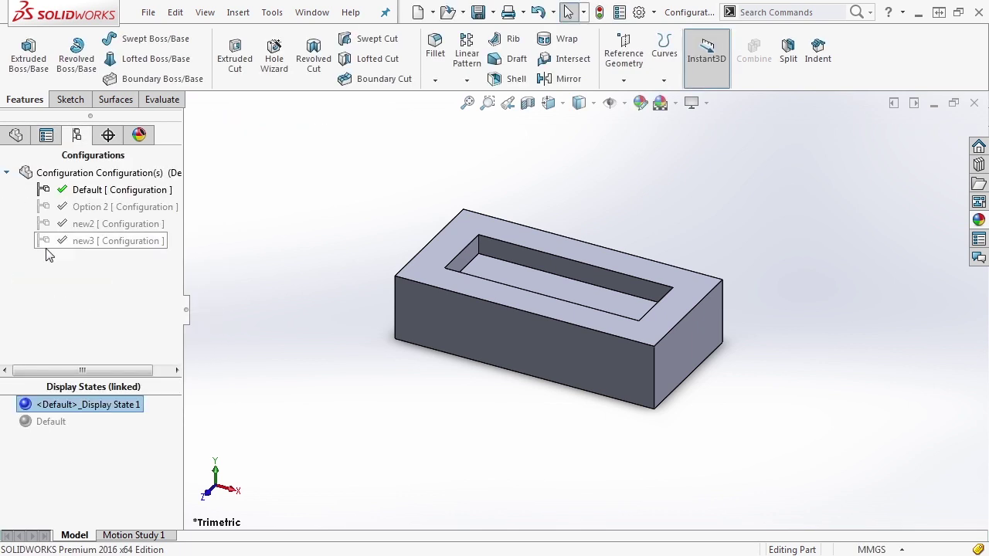
pyautogui.doubleClick(51, 422)
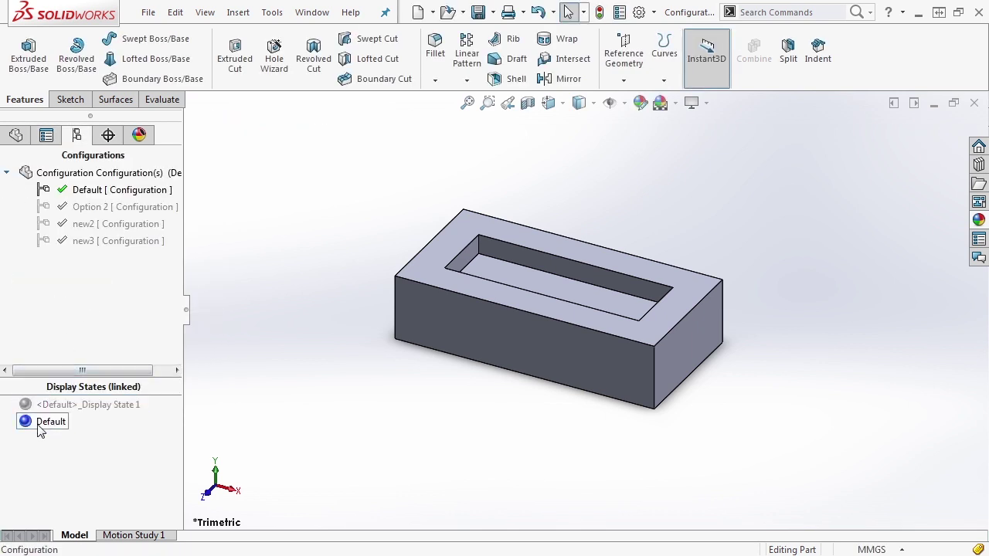
# - Colour the whole part red (RGB 255, 0, 0) from the appearance column
pyautogui.click(13, 137)
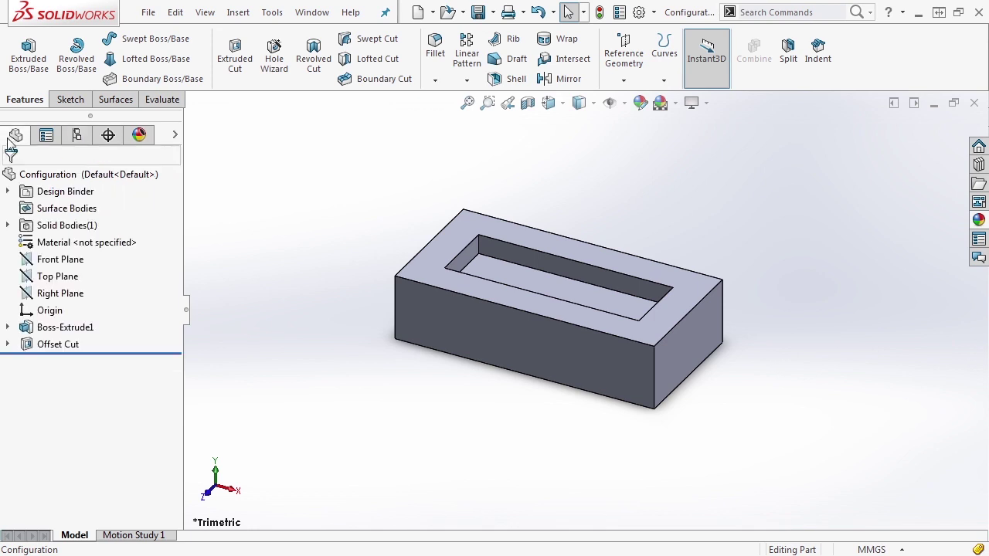
pyautogui.click(178, 137)
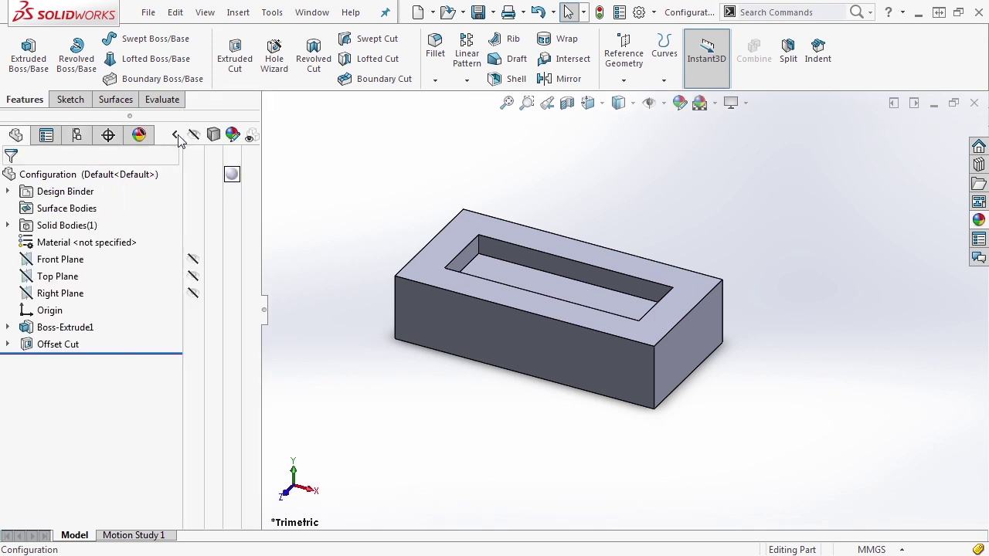
pyautogui.click(234, 176)
pyautogui.click(260, 187)
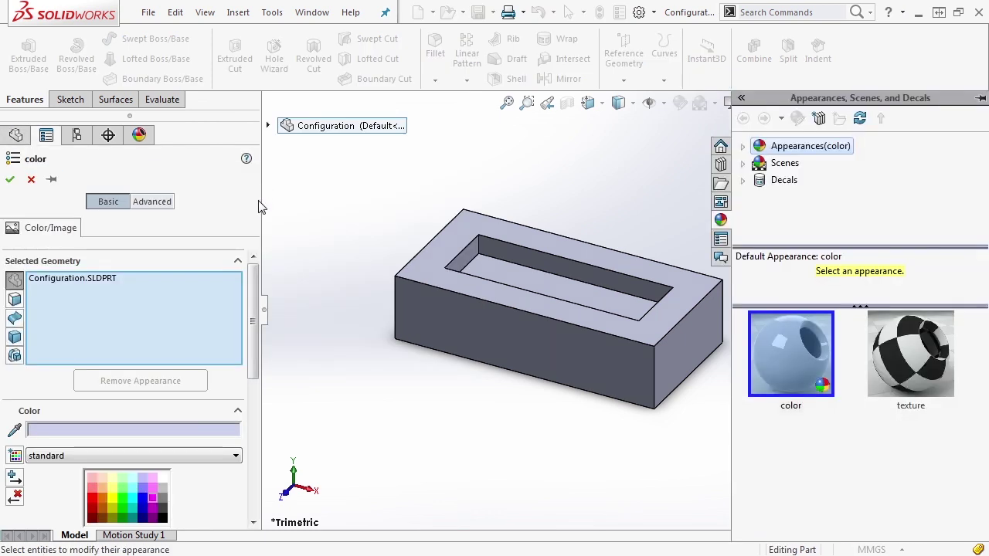
pyautogui.scroll(-3, 252, 309)
pyautogui.click(92, 379)
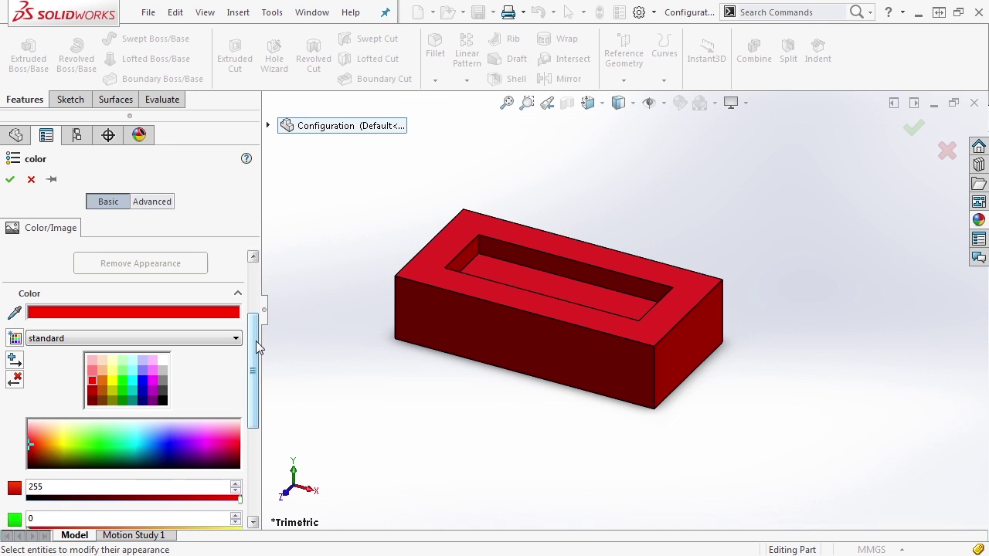
pyautogui.moveTo(257, 347); pyautogui.dragTo(239, 448)
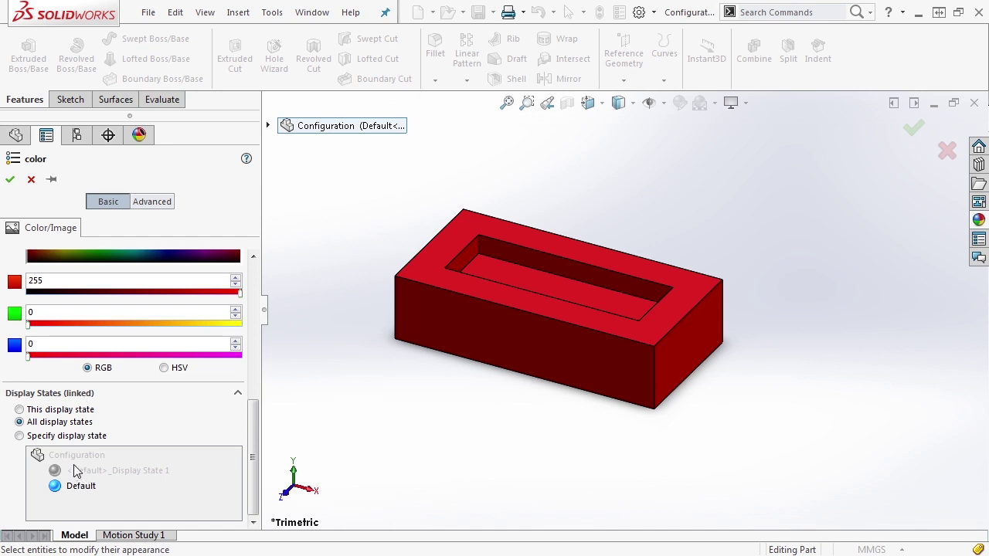
# - Limit the red colour to this display state, targeting only the Default display state
pyautogui.click(19, 410)
pyautogui.click(20, 436)
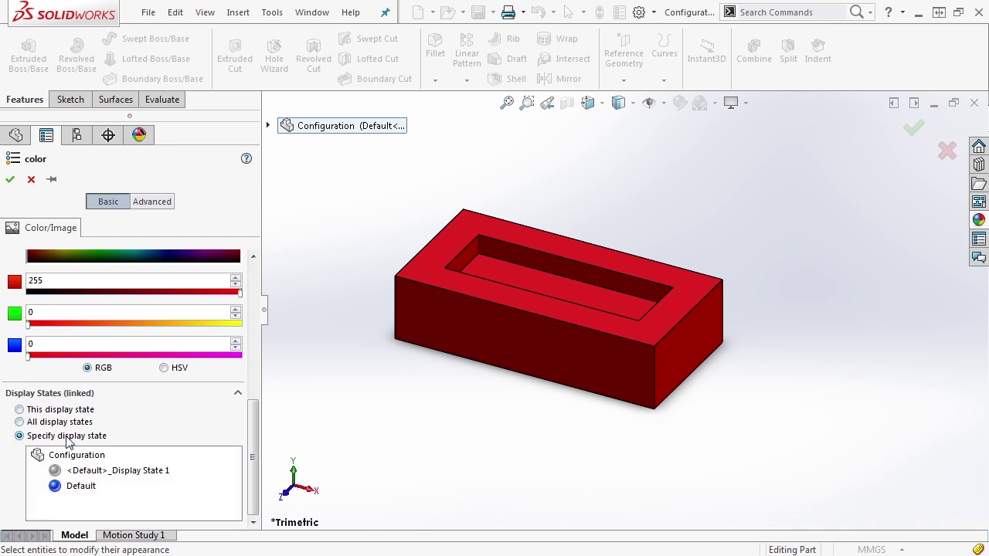
pyautogui.click(59, 473)
pyautogui.click(60, 487)
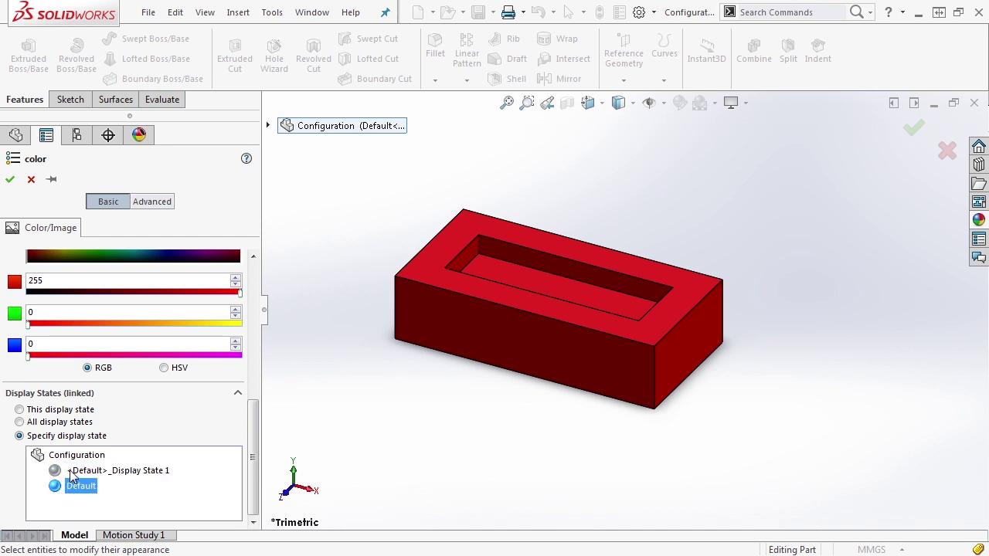
pyautogui.keyDown('ctrl'); pyautogui.click(71, 471); pyautogui.keyUp('ctrl')
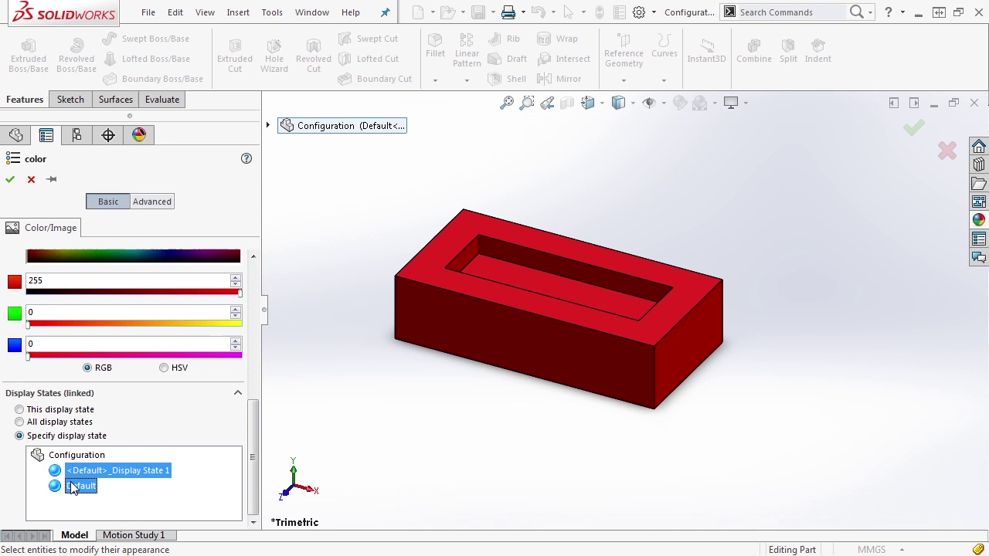
pyautogui.click(59, 487)
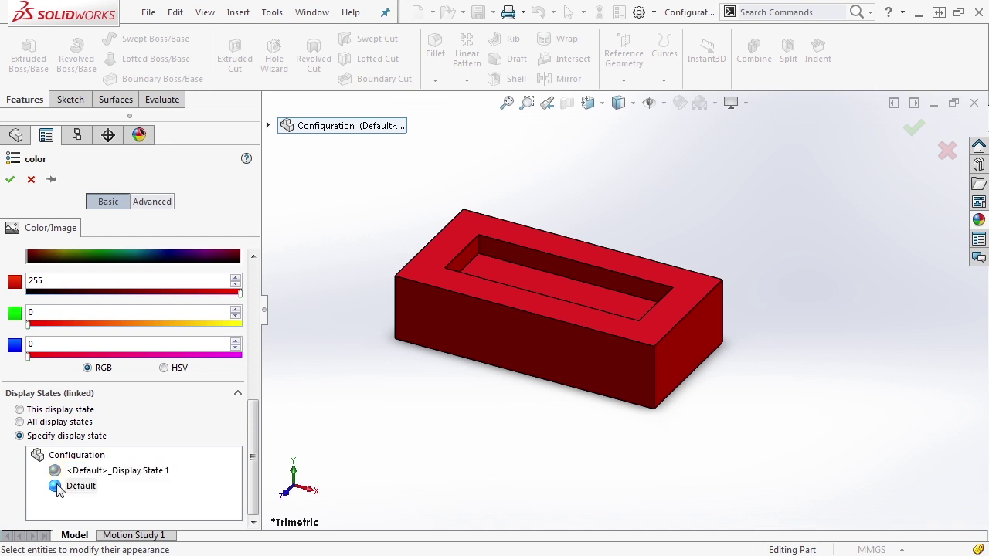
pyautogui.click(32, 412)
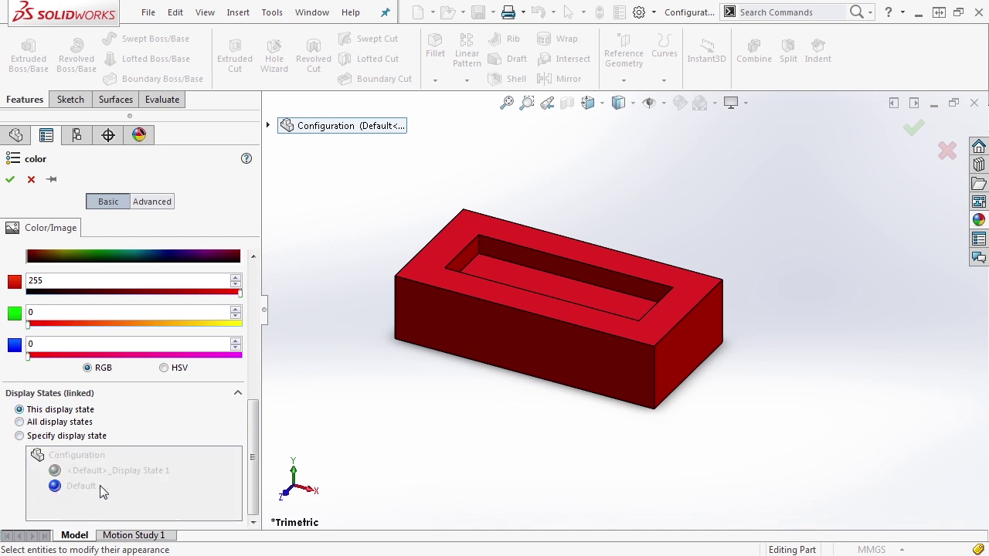
pyautogui.click(10, 181)
# - Activate the Option 2 configuration and fit the block in the view
pyautogui.click(77, 136)
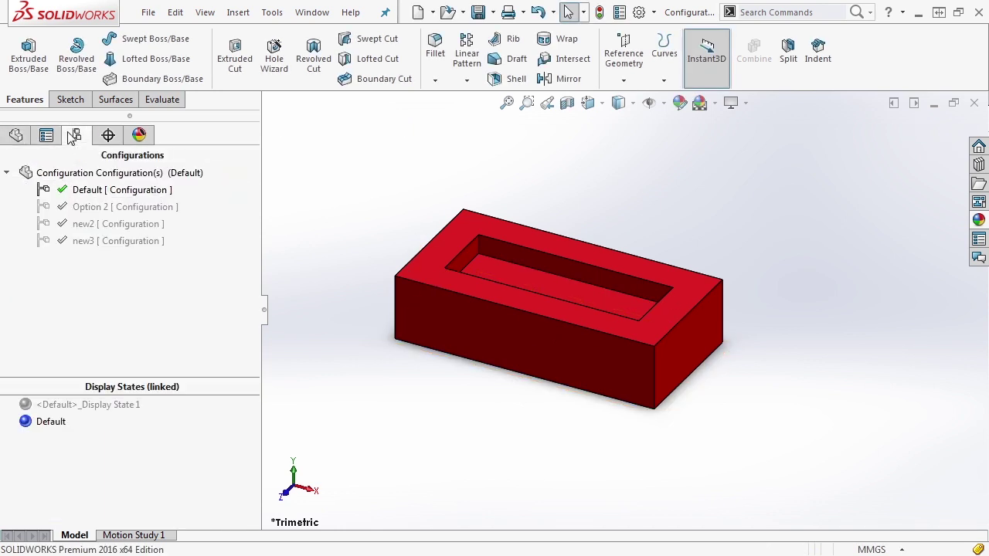
pyautogui.doubleClick(89, 206)
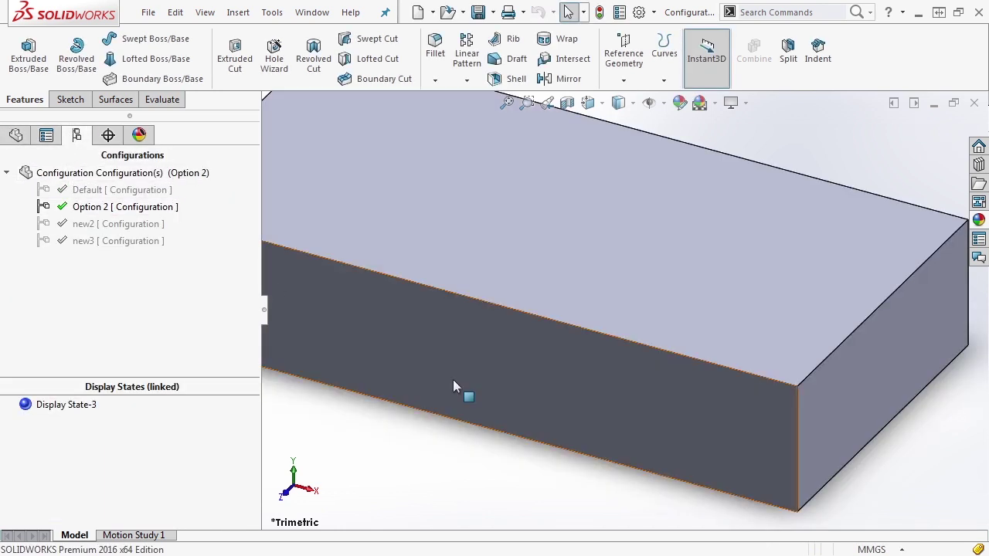
pyautogui.press('f')
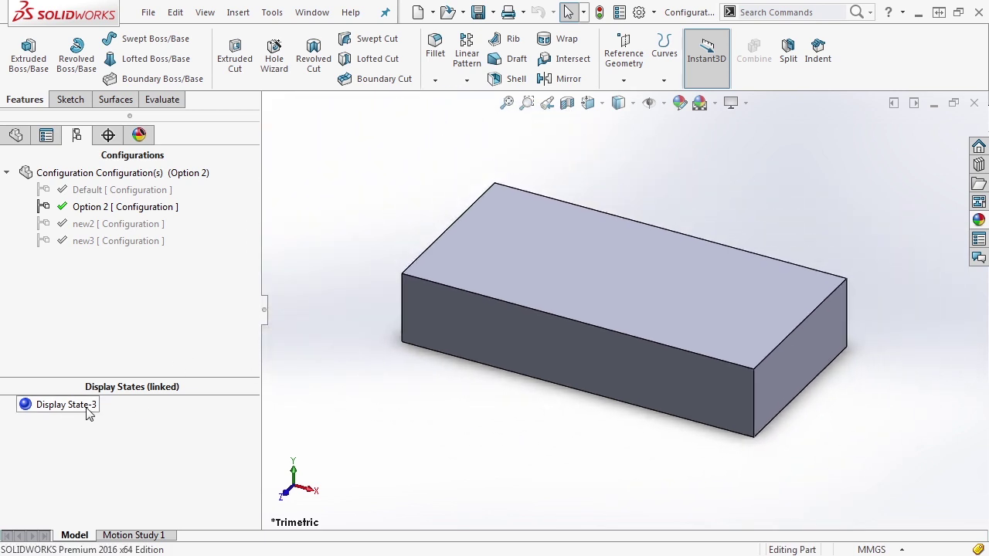
# - Colour the Option 2 block pure blue (RGB 0, 0, 255)
pyautogui.click(16, 136)
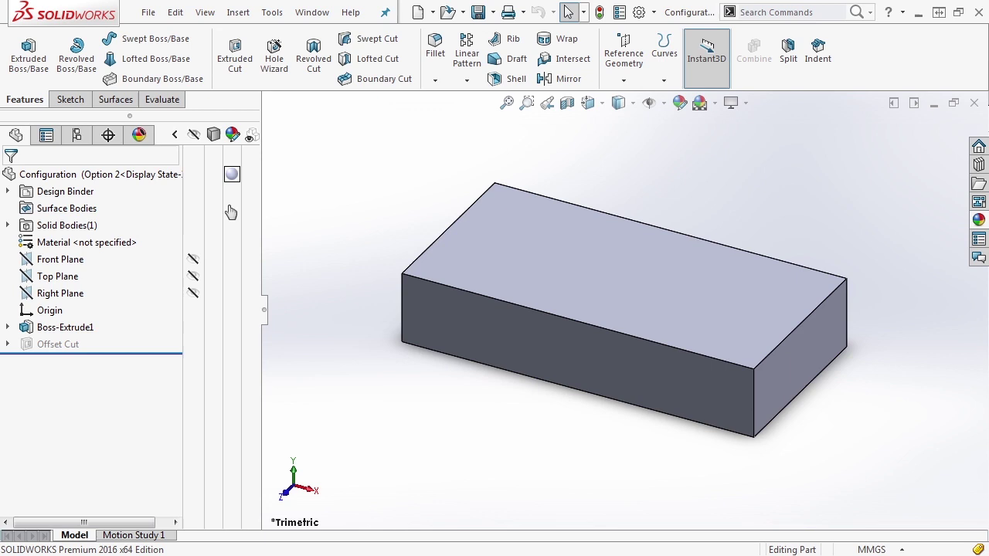
pyautogui.click(232, 174)
pyautogui.click(267, 188)
pyautogui.moveTo(254, 314); pyautogui.dragTo(245, 482)
pyautogui.click(143, 408)
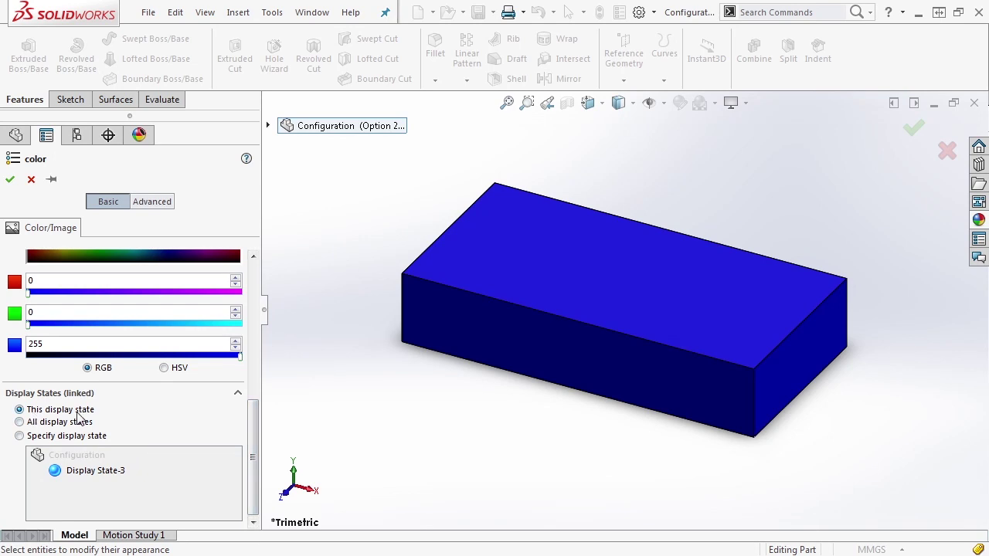
pyautogui.click(9, 180)
pyautogui.click(77, 135)
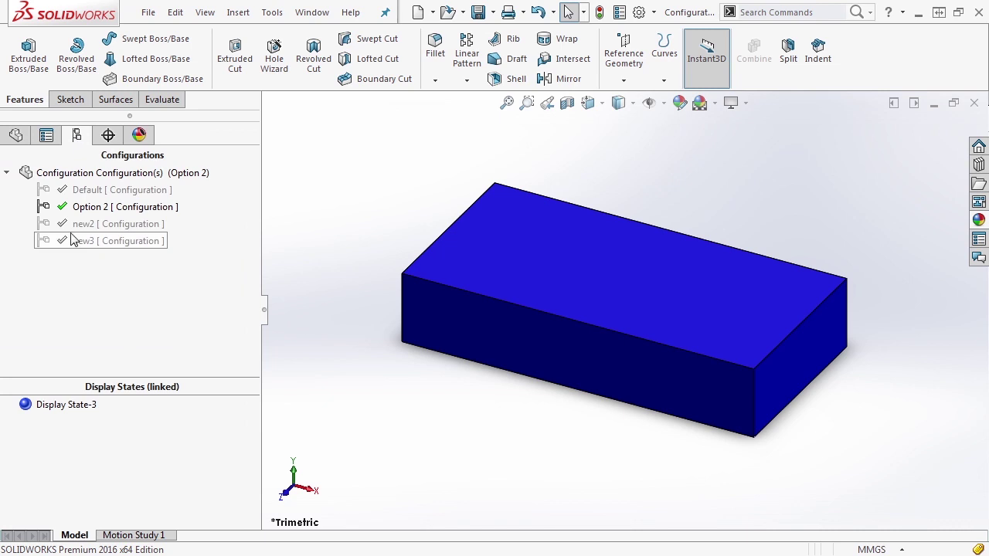
# - Activate new2 and browse the appearance library to the Plastic appearances
pyautogui.doubleClick(77, 225)
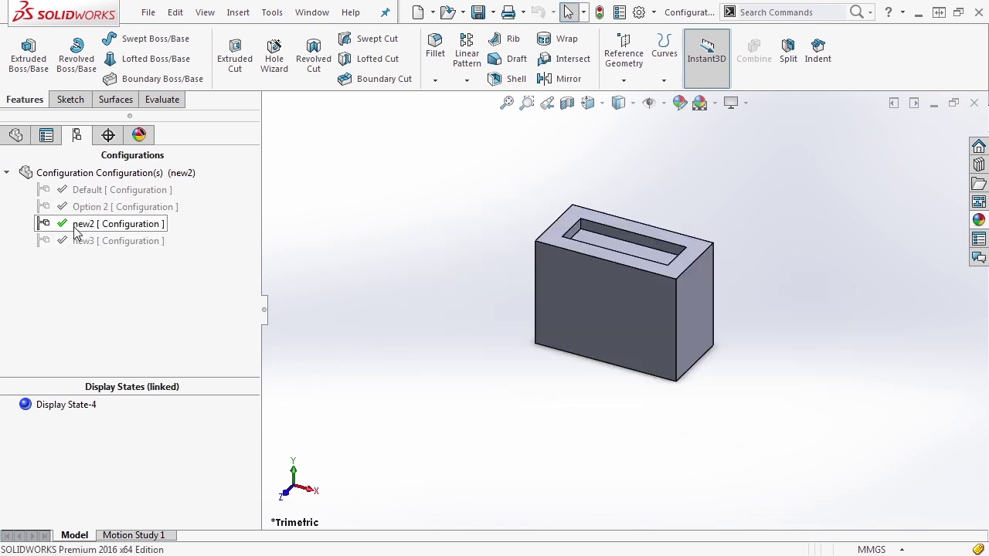
pyautogui.click(16, 135)
pyautogui.click(232, 174)
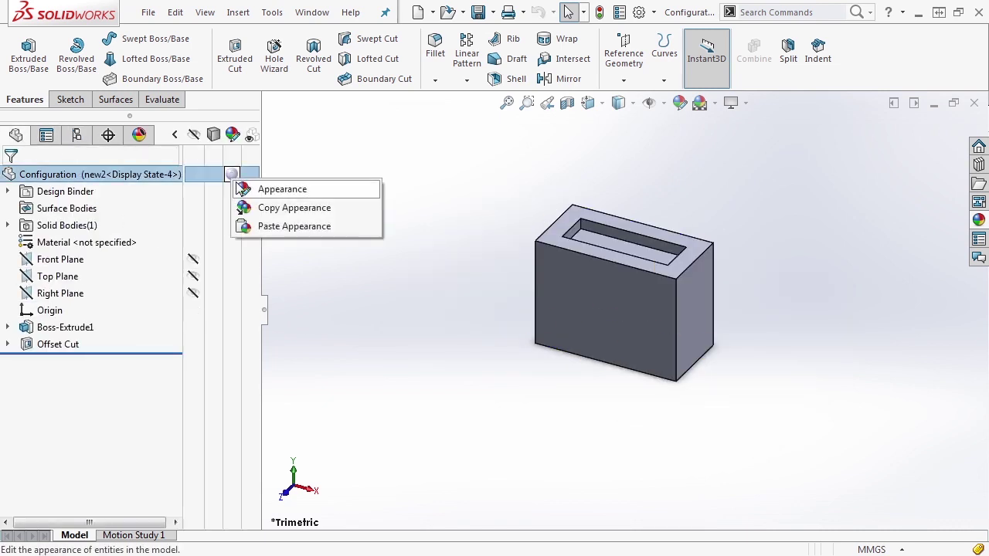
pyautogui.click(256, 193)
pyautogui.scroll(-3, 247, 289)
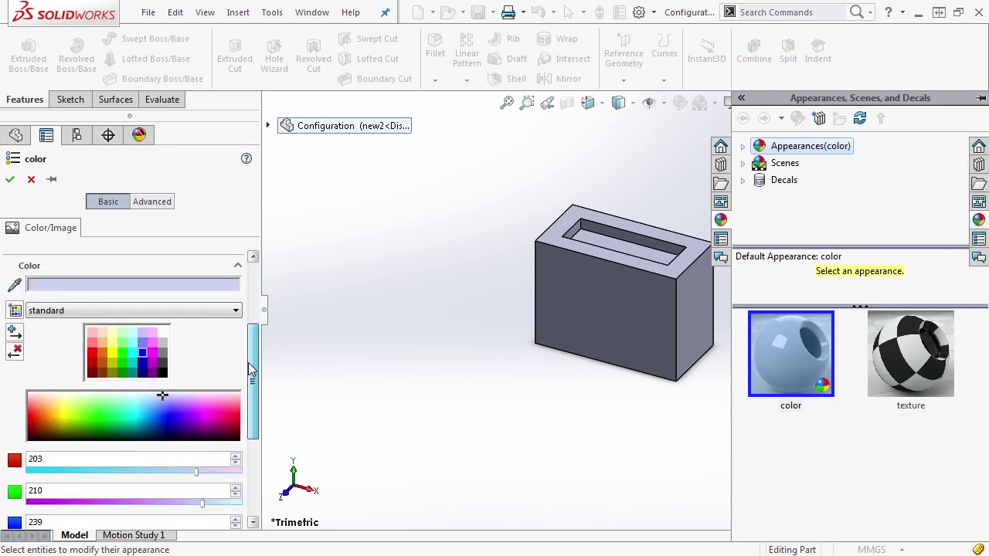
pyautogui.click(979, 219)
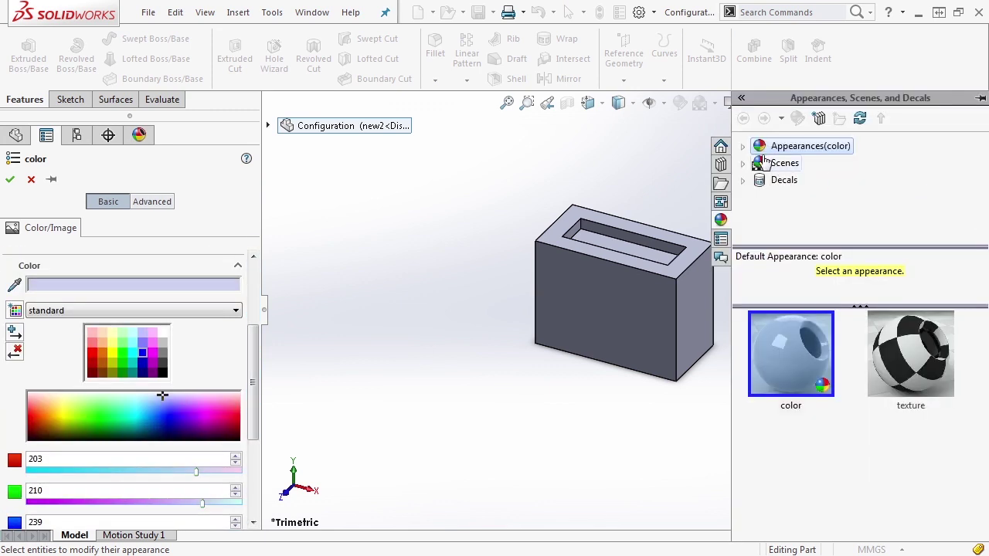
pyautogui.doubleClick(759, 146)
pyautogui.click(760, 163)
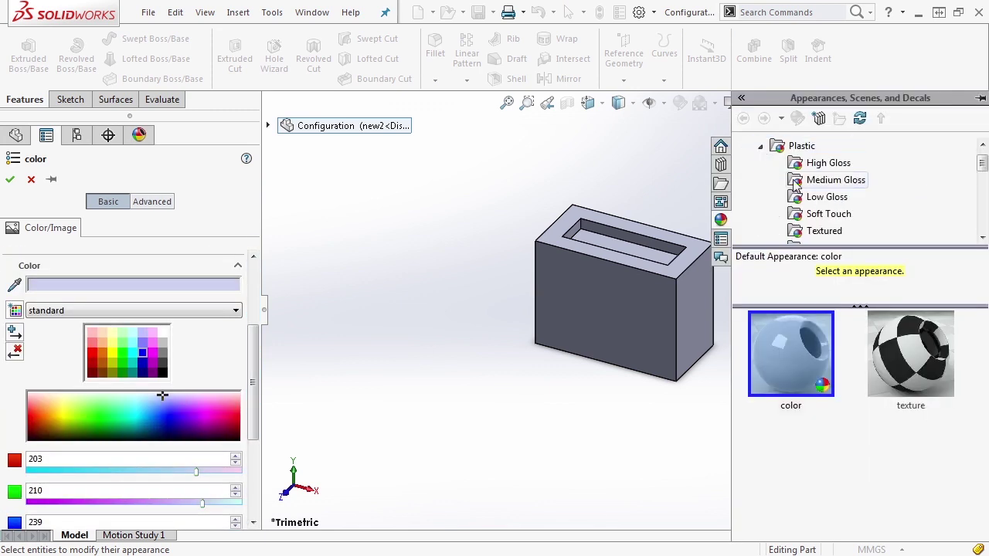
# - Apply Clear Plastic translucent plastic (RGB 219, 219, 219) to the new2 block
pyautogui.scroll(-1, 877, 222)
pyautogui.scroll(-1, 878, 222)
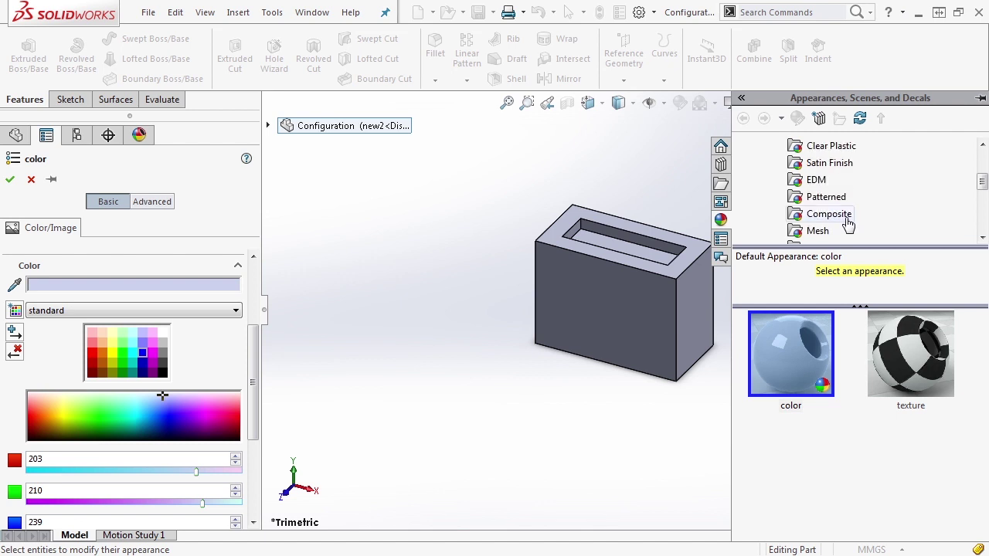
pyautogui.scroll(-1, 844, 220)
pyautogui.scroll(1, 842, 216)
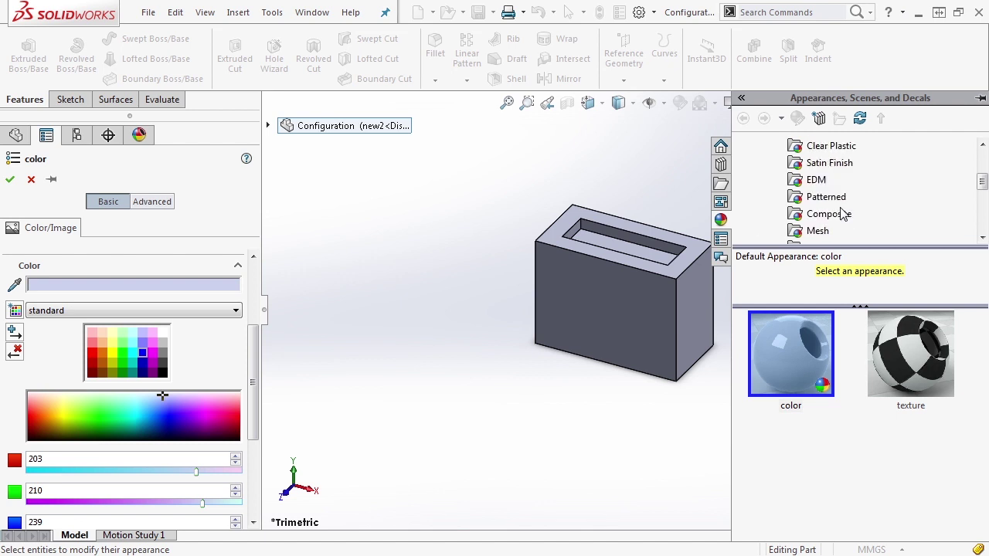
pyautogui.click(840, 148)
pyautogui.click(800, 349)
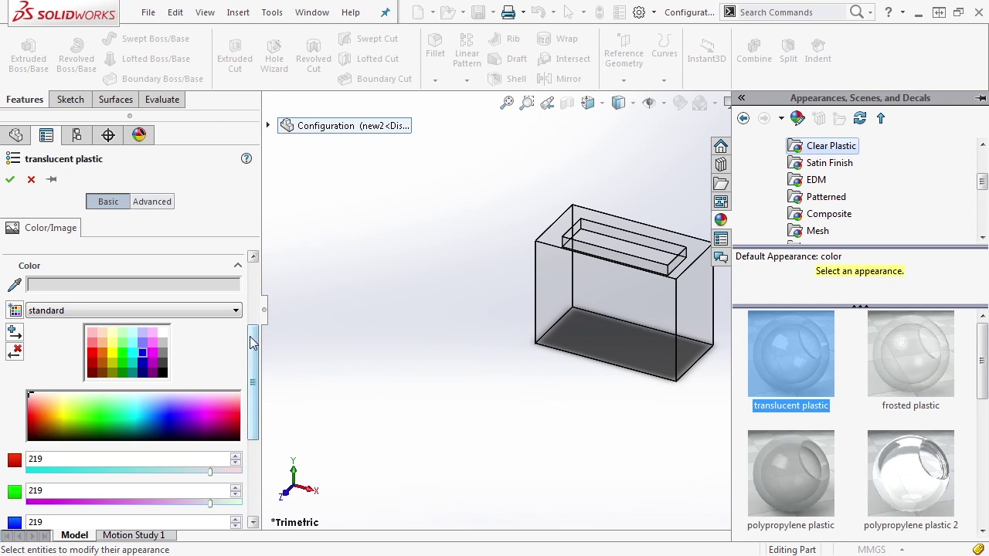
pyautogui.moveTo(254, 397); pyautogui.dragTo(249, 474)
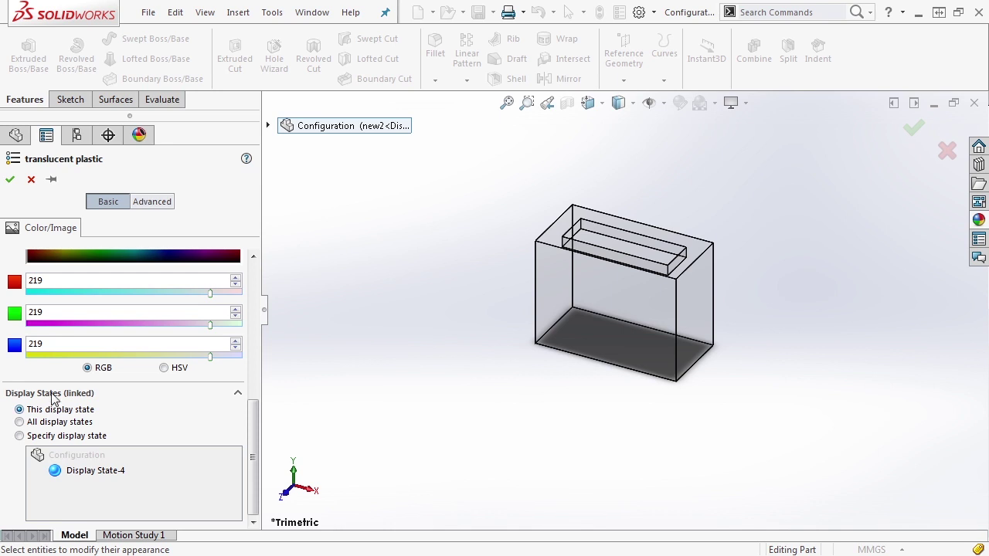
pyautogui.click(10, 179)
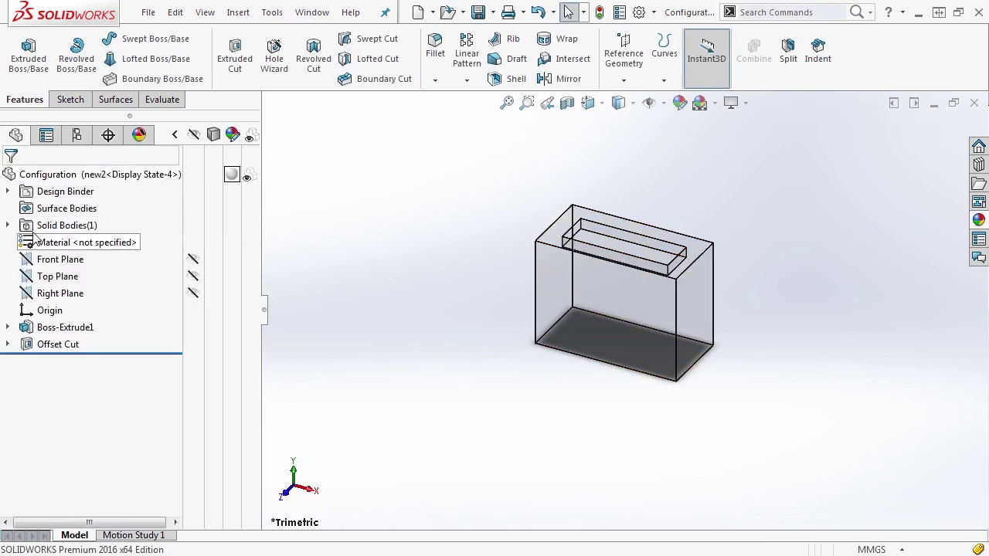
pyautogui.click(81, 139)
# - Activate new3 and apply the Metal > Chrome chromium plate appearance to the frame
pyautogui.doubleClick(80, 242)
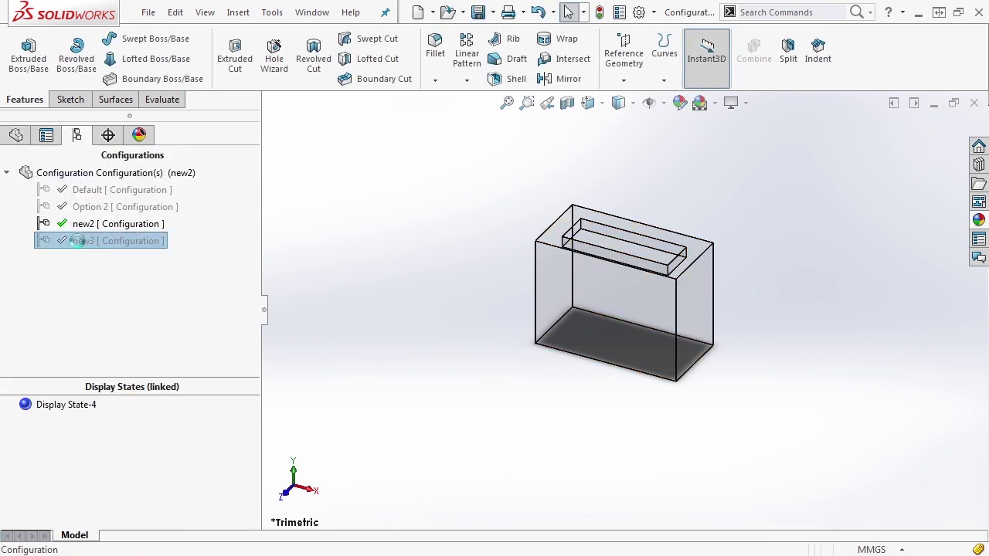
pyautogui.click(16, 135)
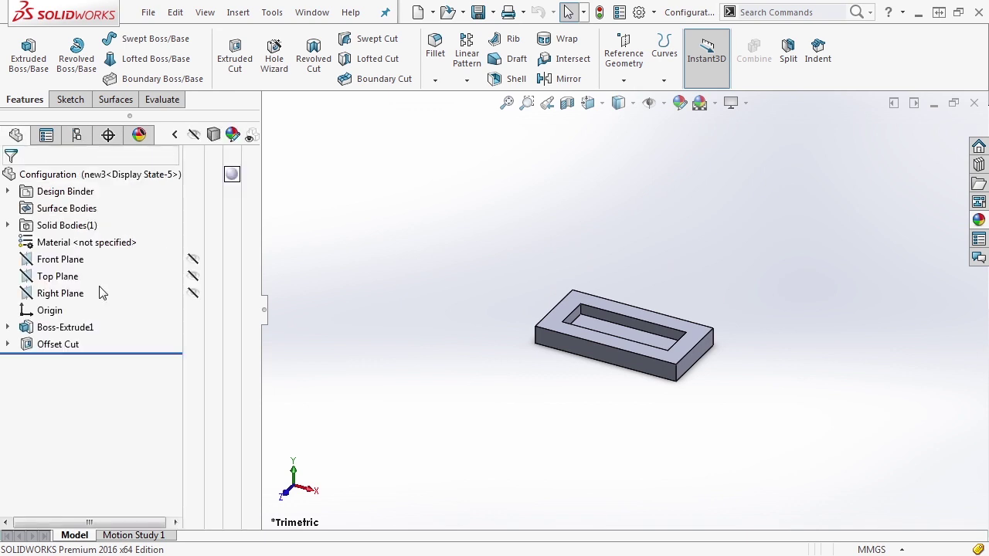
pyautogui.click(232, 174)
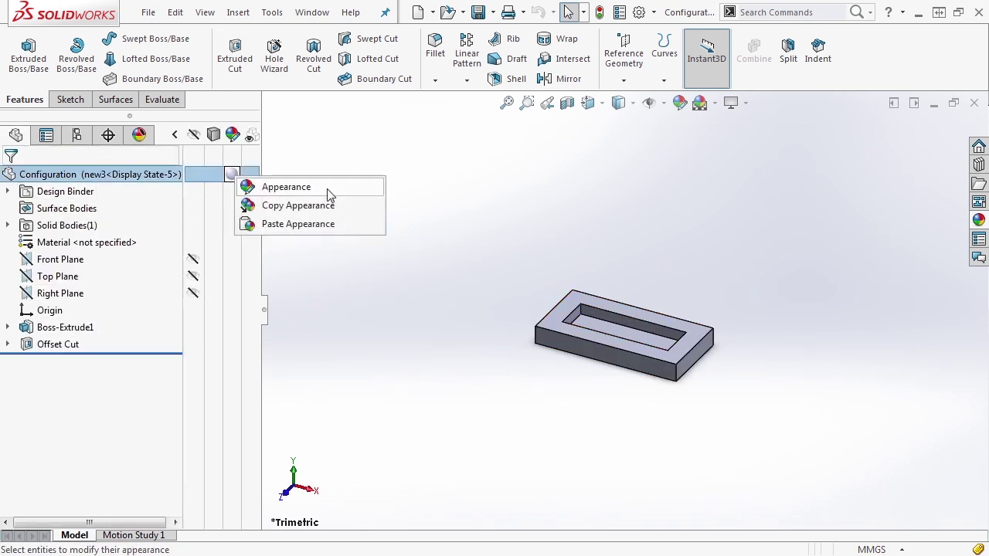
pyautogui.click(267, 186)
pyautogui.click(760, 163)
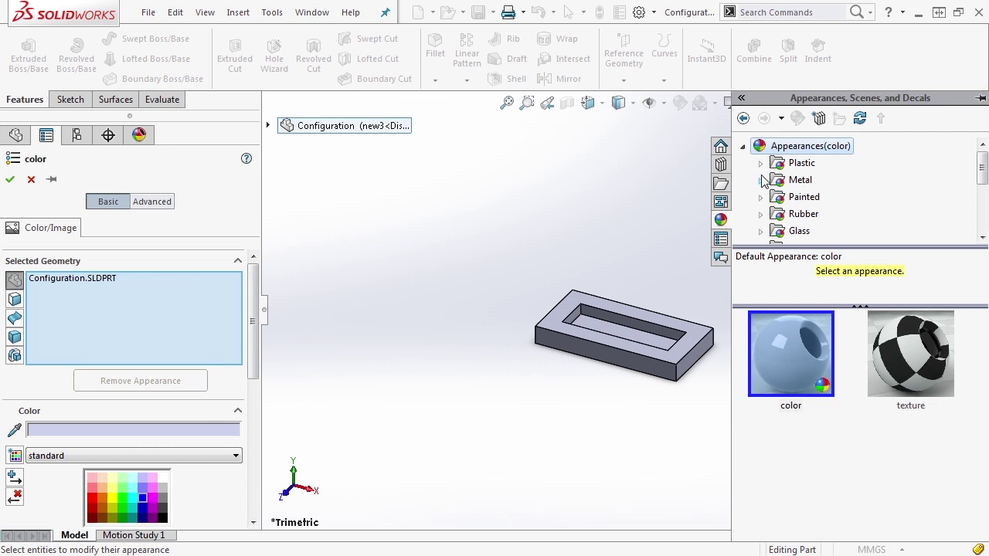
pyautogui.click(760, 180)
pyautogui.click(823, 181)
pyautogui.click(791, 353)
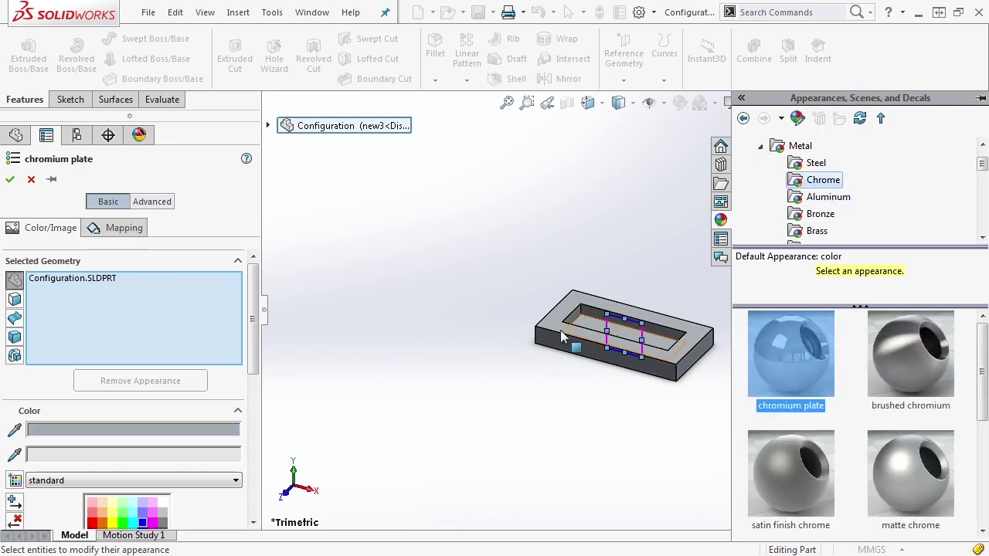
pyautogui.click(29, 178)
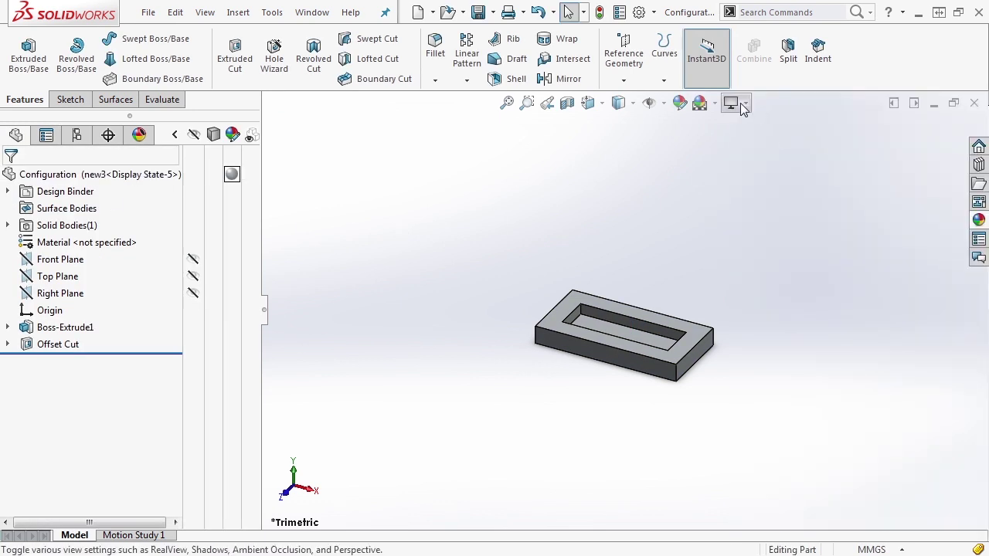
# - Enable RealView Graphics and orbit to view the chrome frame closer
pyautogui.click(730, 103)
pyautogui.click(738, 121)
pyautogui.moveTo(734, 222); pyautogui.dragTo(644, 258, button='middle')
pyautogui.click(77, 135)
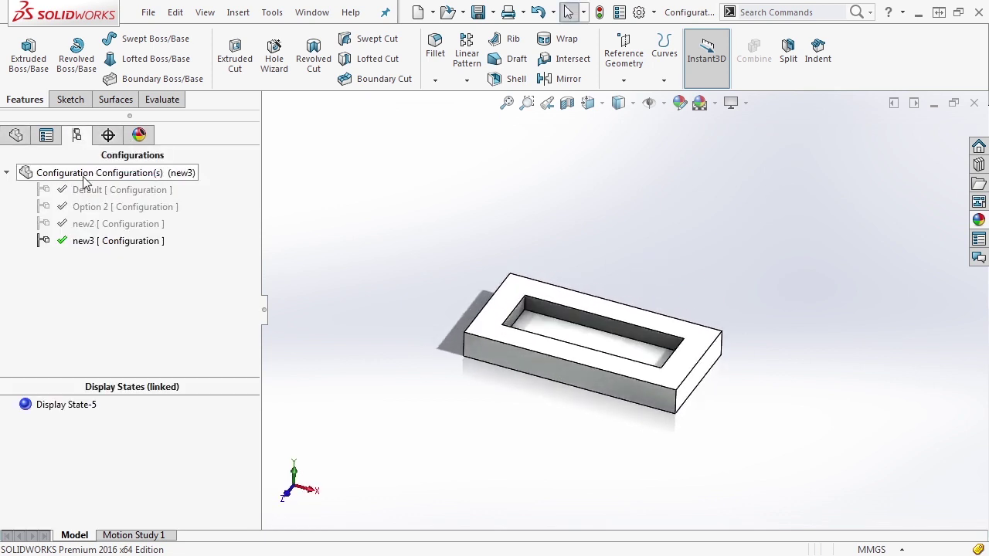
pyautogui.doubleClick(70, 224)
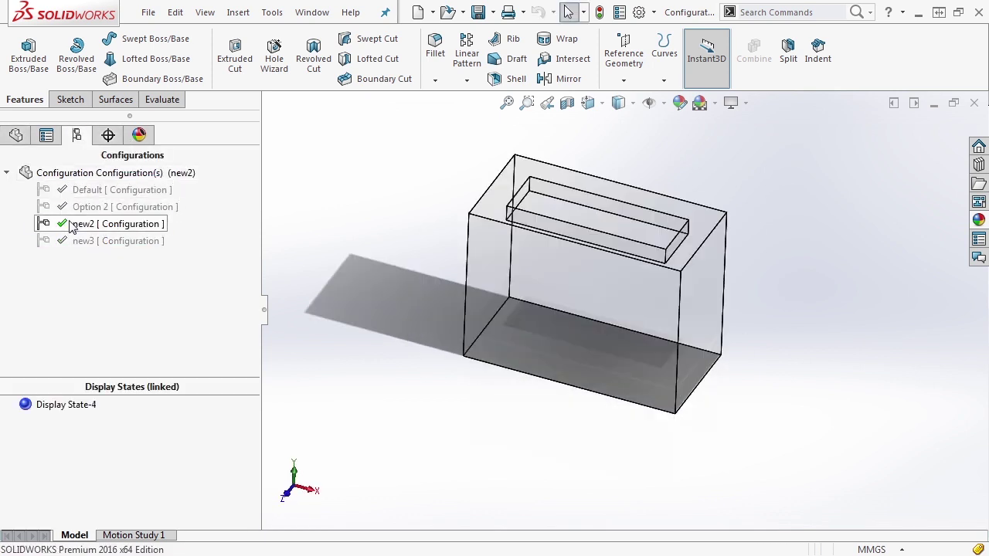
pyautogui.doubleClick(75, 207)
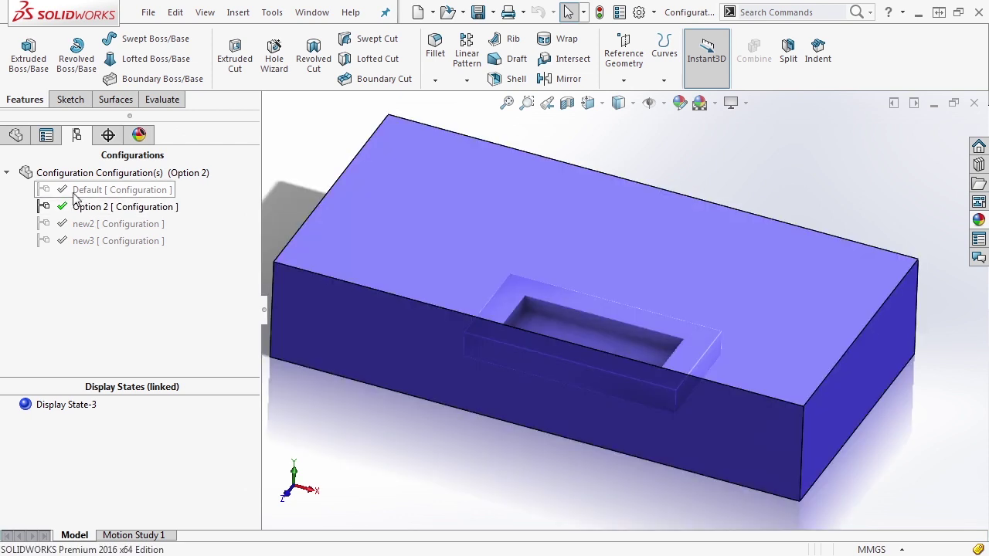
pyautogui.doubleClick(77, 190)
pyautogui.moveTo(356, 276); pyautogui.dragTo(363, 309, button='middle')
pyautogui.doubleClick(77, 207)
pyautogui.doubleClick(108, 226)
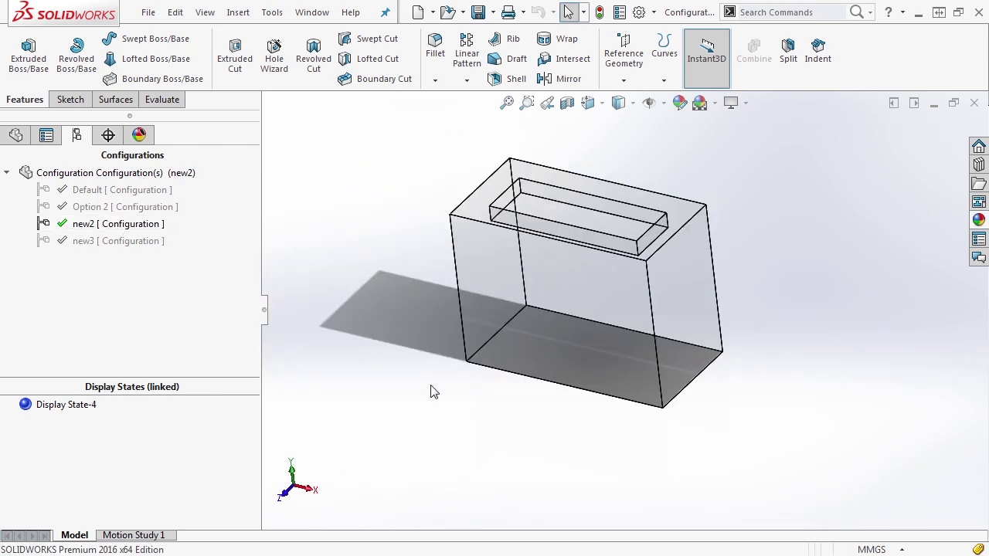
pyautogui.doubleClick(85, 241)
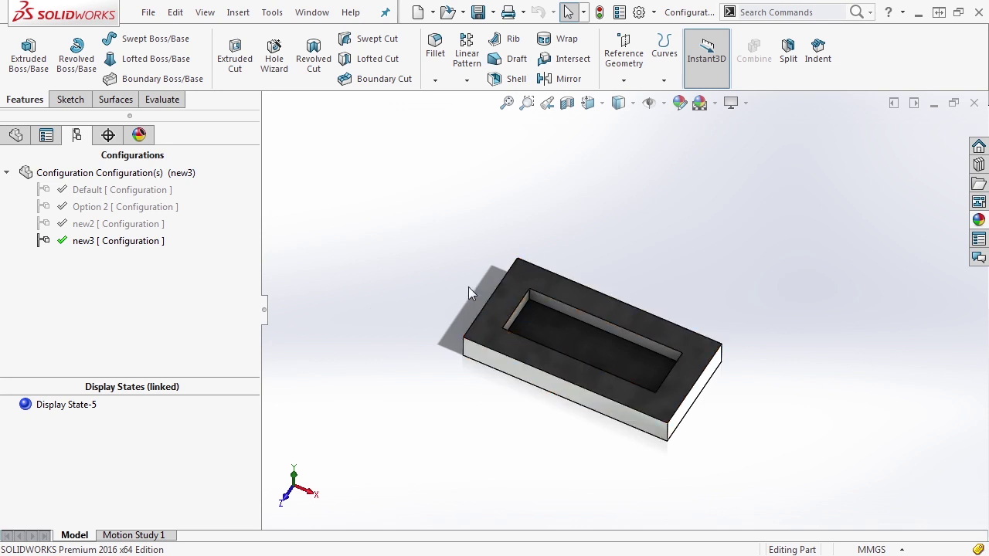
# - Turn off RealView Graphics and give the configuration list more room
pyautogui.click(745, 103)
pyautogui.click(785, 125)
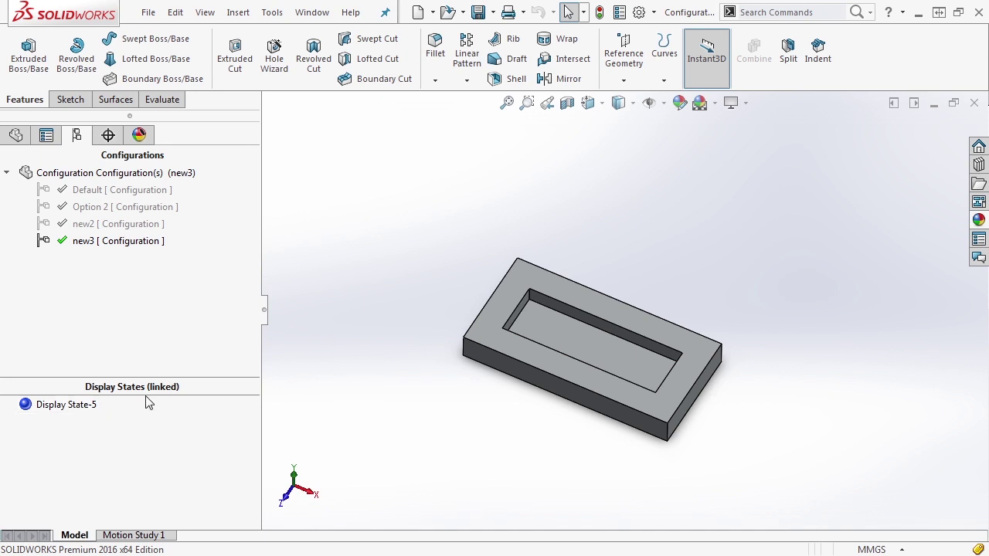
pyautogui.moveTo(157, 388); pyautogui.dragTo(127, 462)
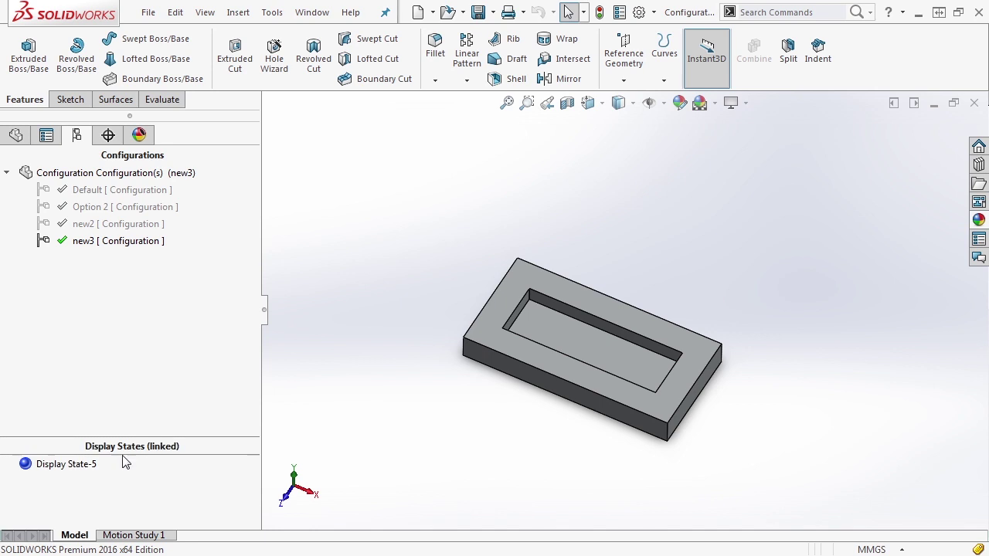